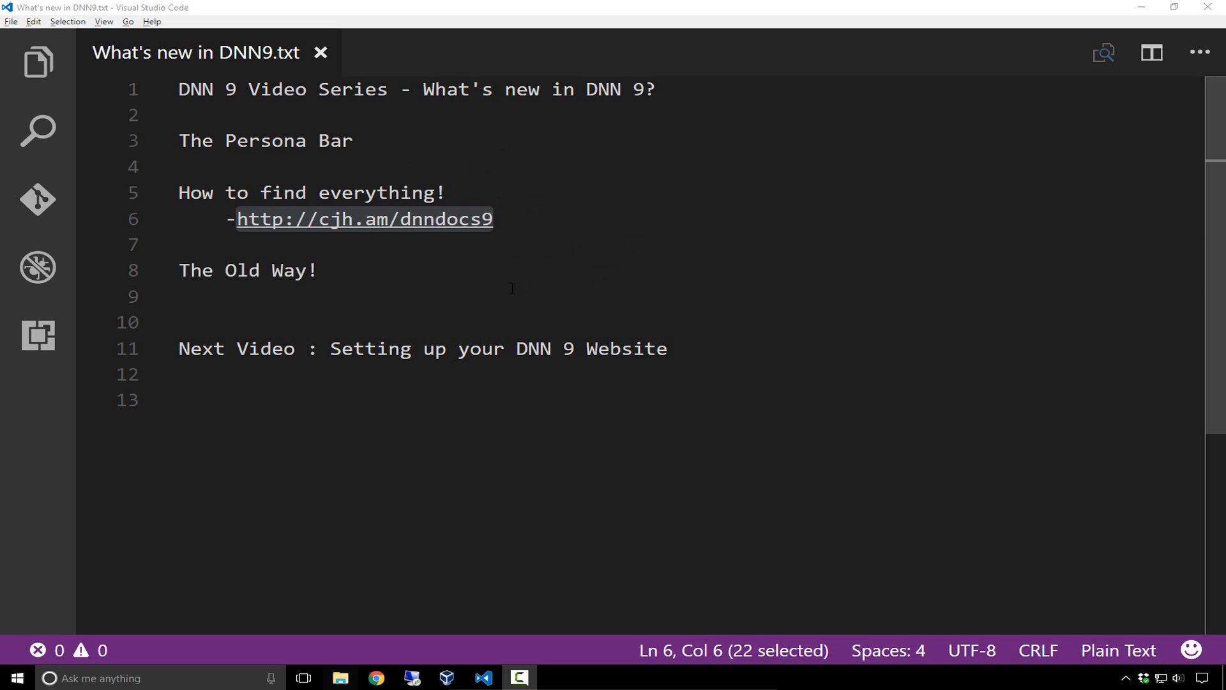
Deselect the docs link in the DNN 9 outline notes and place the cursor on empty line 9
{"action": "left_click", "coordinate": [473, 285]}
{"action": "left_click", "coordinate": [474, 278]}
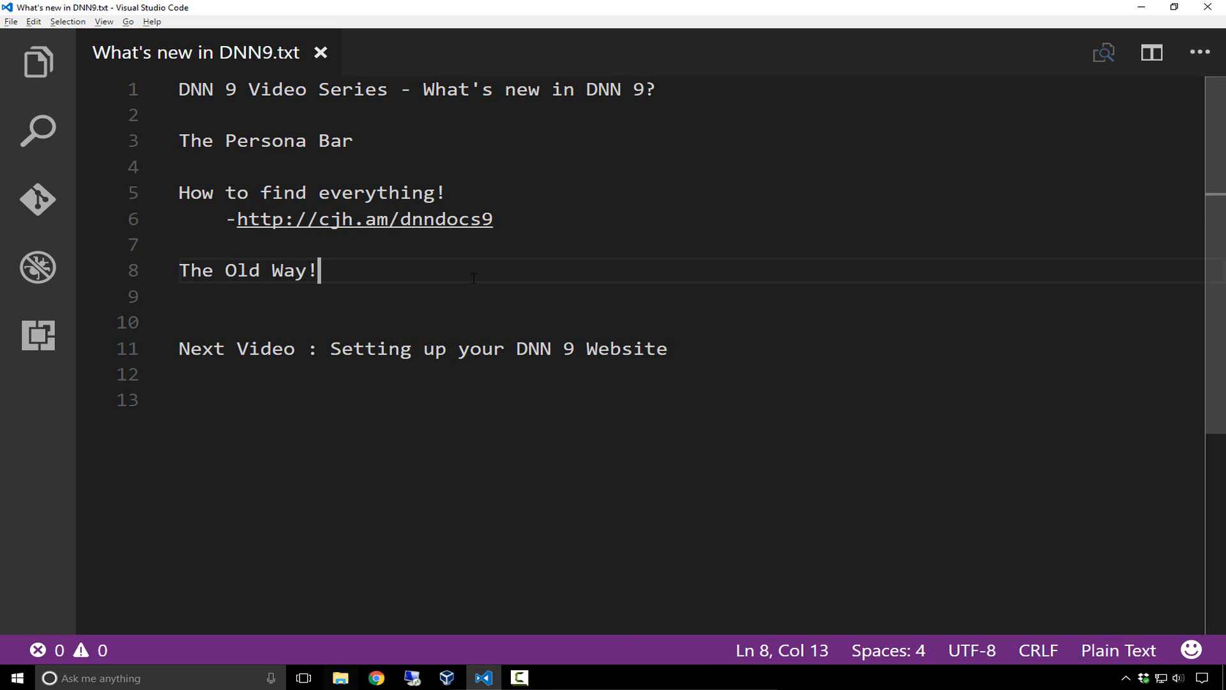
{"action": "left_click", "coordinate": [482, 284]}
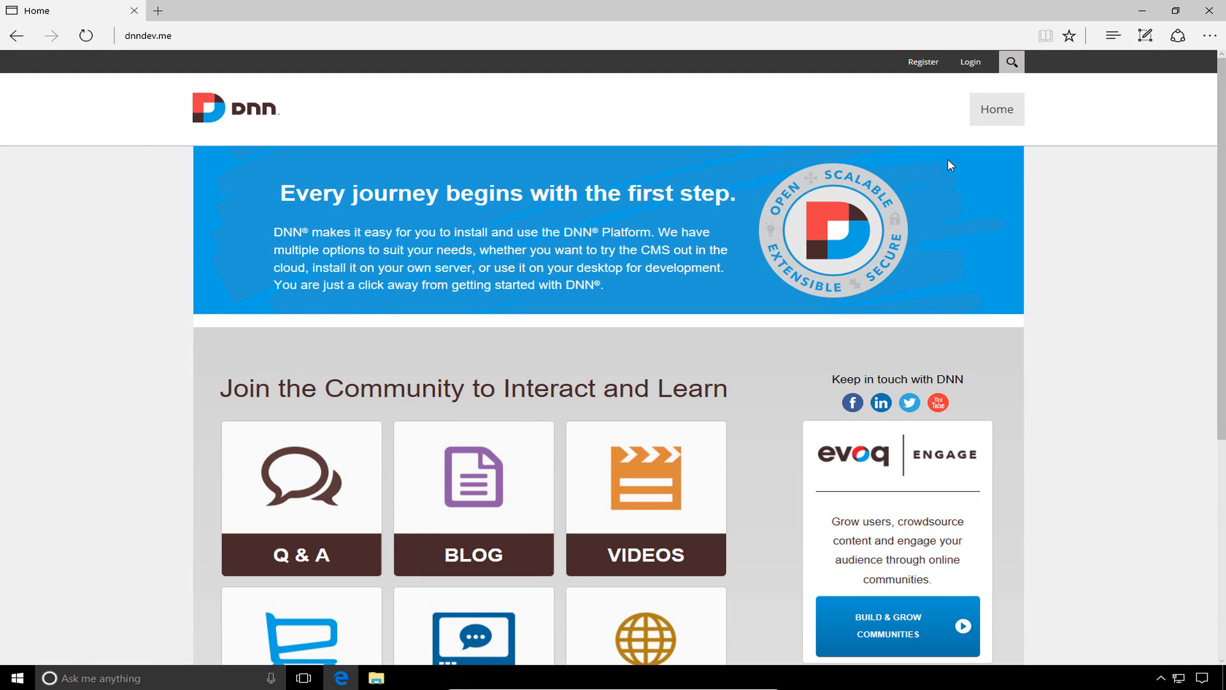
Log in to the DNN site as the host superuser with the account password
{"action": "left_click", "coordinate": [974, 64]}
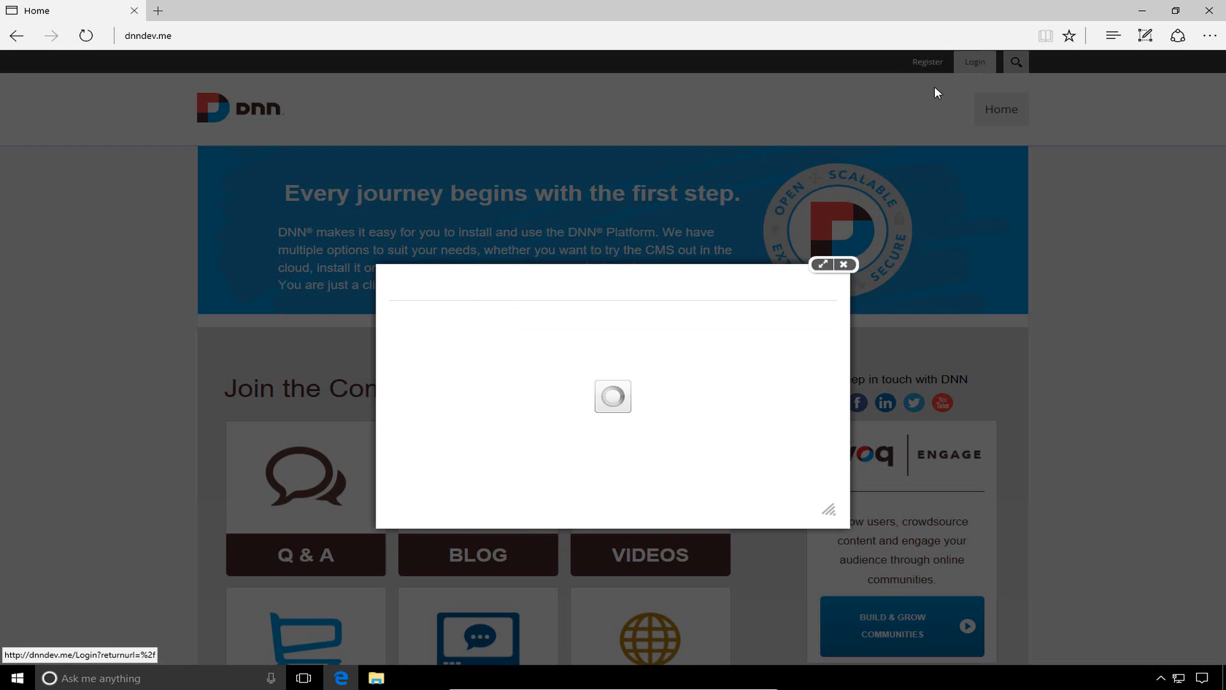
{"action": "type", "text": "host"}
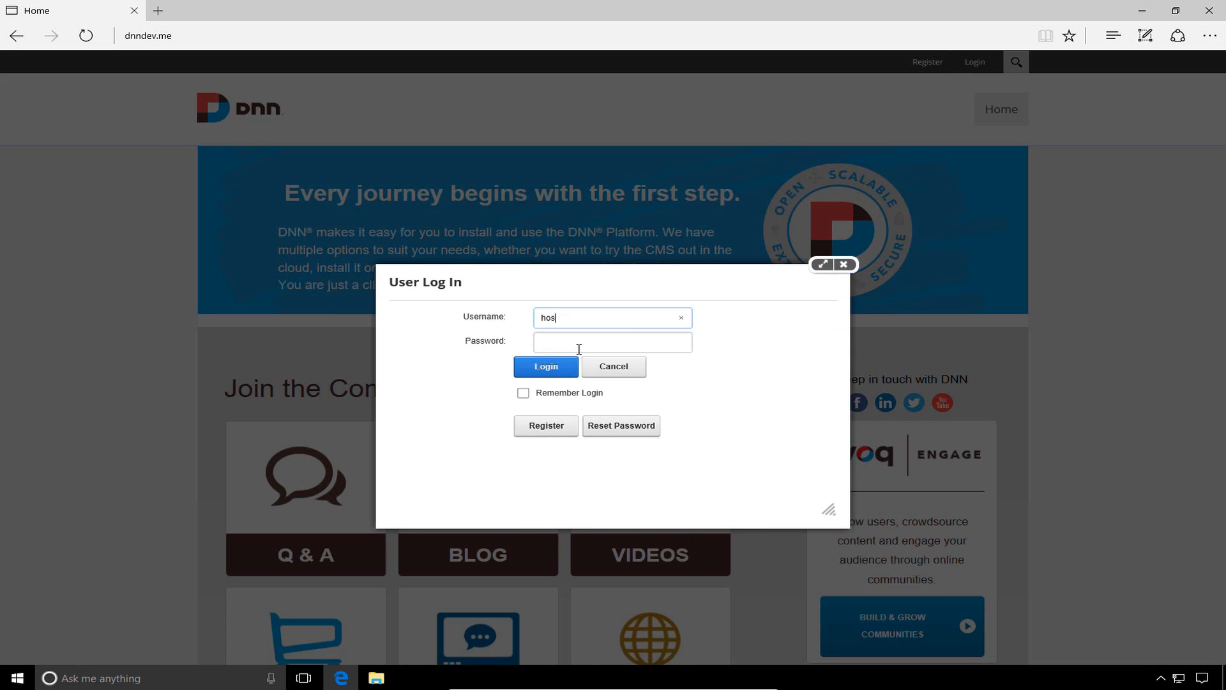
{"action": "key", "text": "Tab"}
{"action": "type", "text": "***********"}
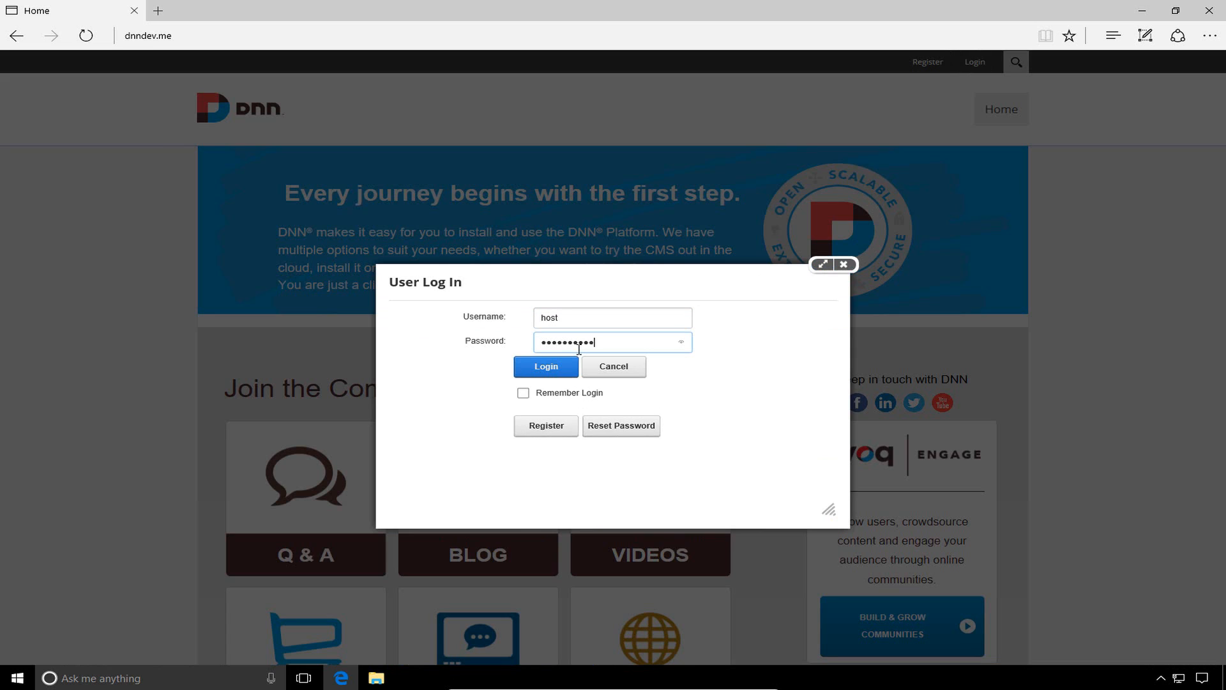
{"action": "key", "text": "Return"}
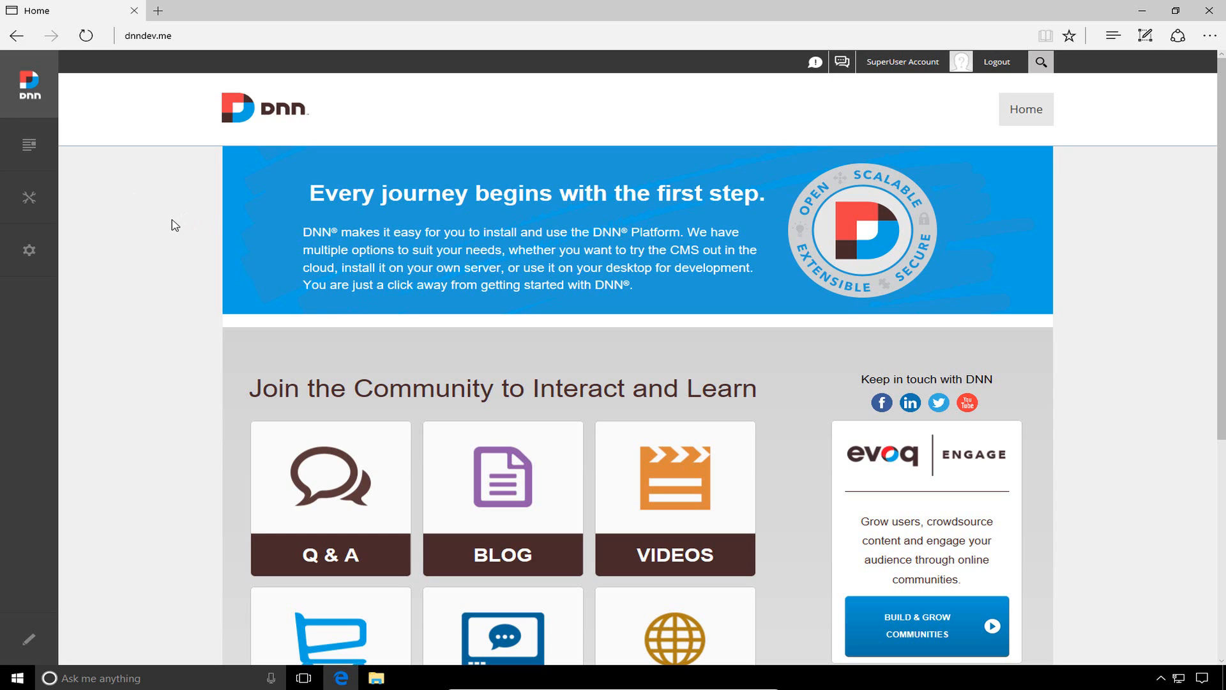
Open the Pages panel from the Persona Bar's Content menu
{"action": "mouse_move", "coordinate": [44, 163]}
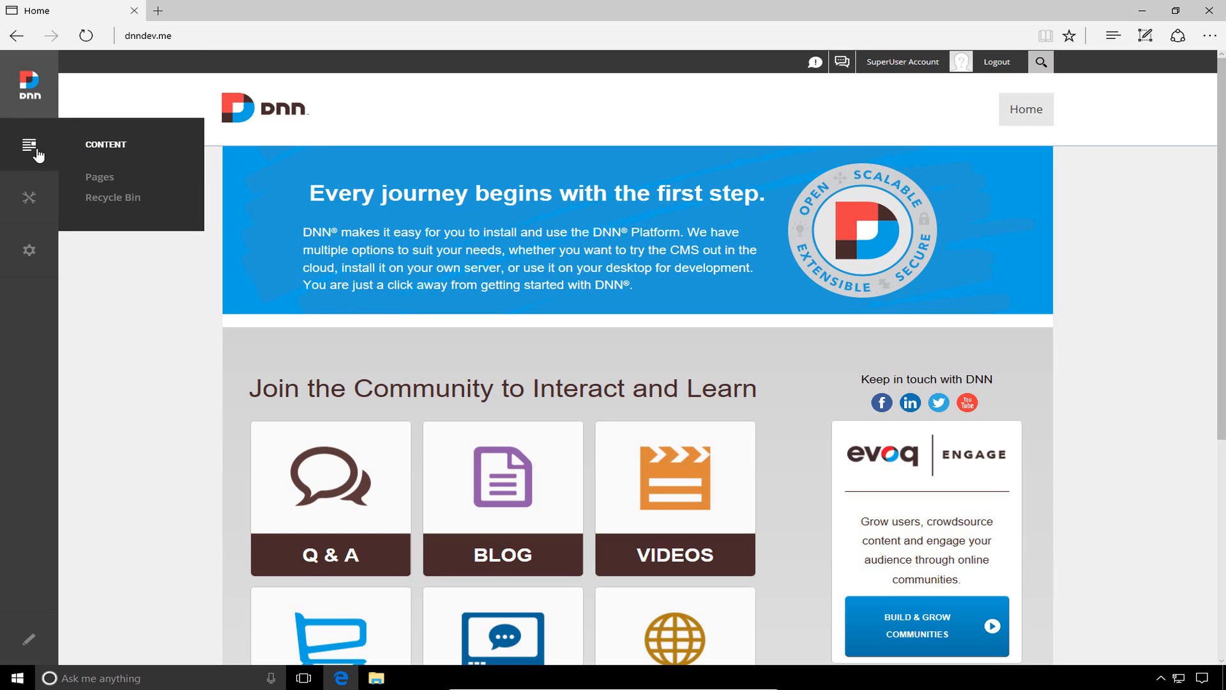
{"action": "left_click", "coordinate": [109, 180]}
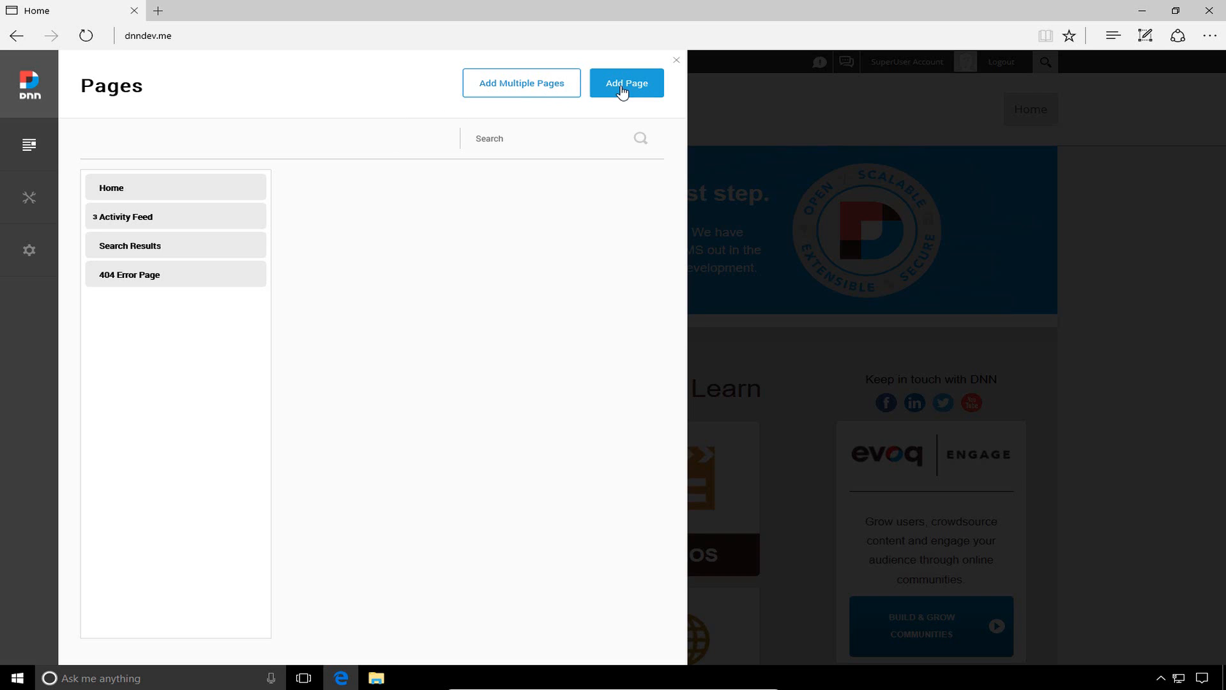
Preview the single Add Page form, then switch to the Add Multiple Pages form
{"action": "left_click", "coordinate": [628, 92]}
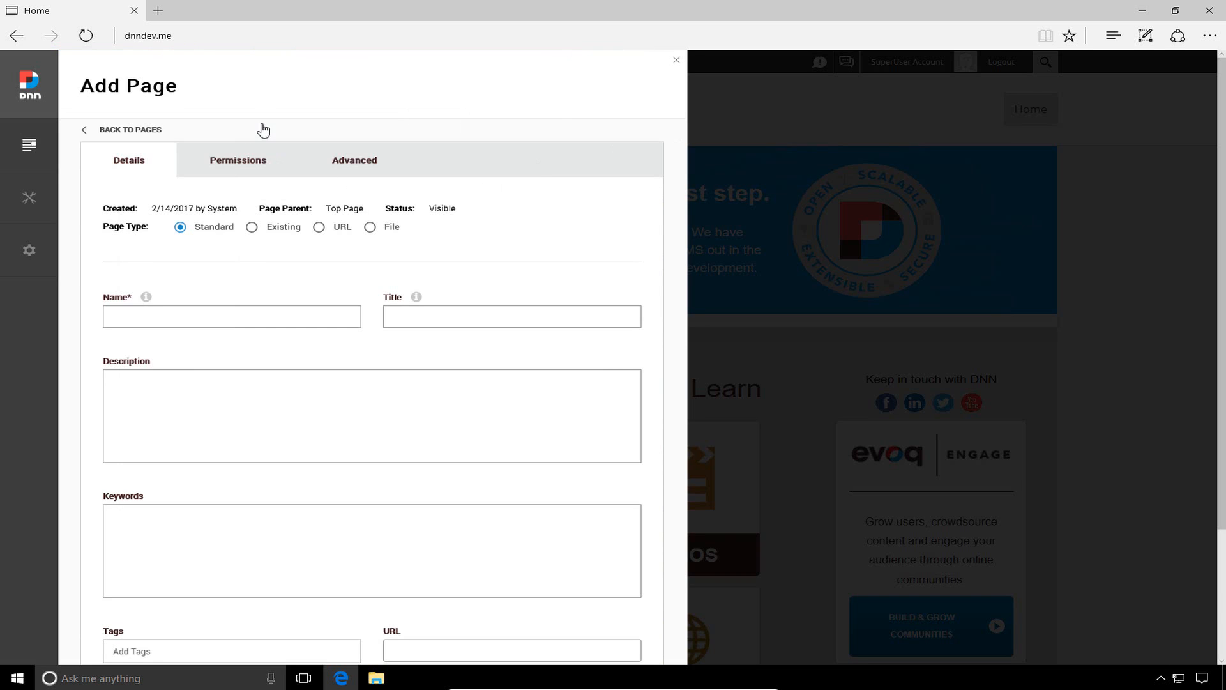
{"action": "left_click", "coordinate": [114, 131]}
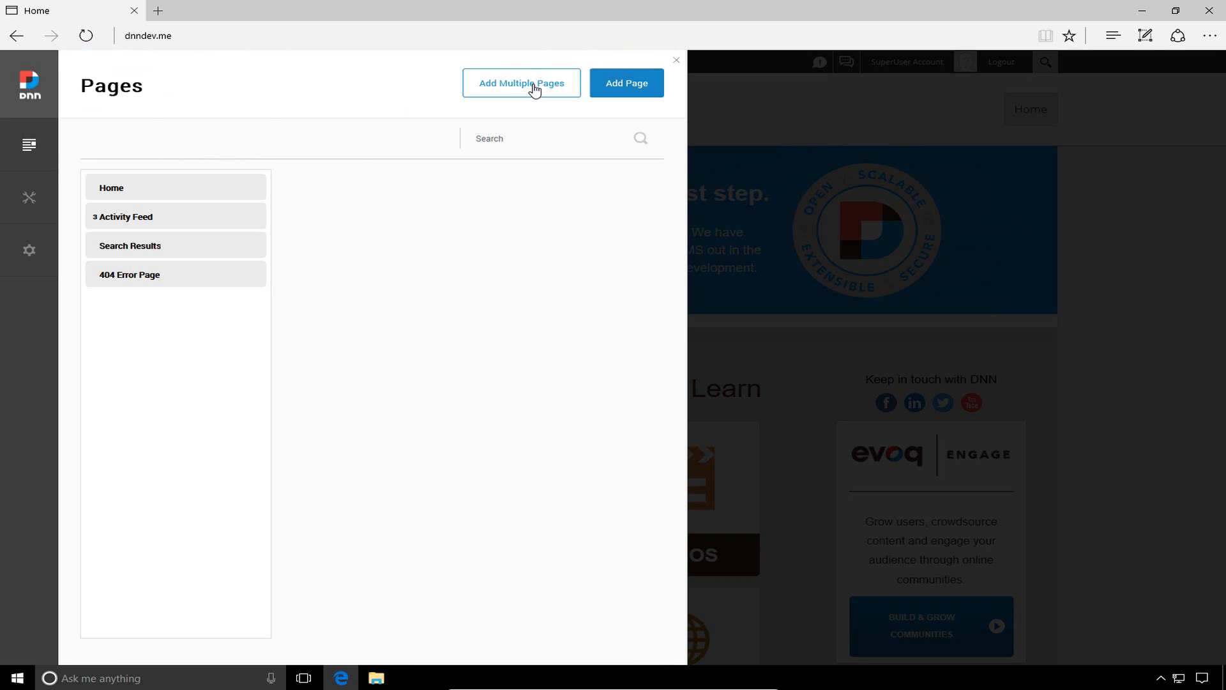
{"action": "left_click", "coordinate": [534, 85]}
{"action": "left_click", "coordinate": [493, 260]}
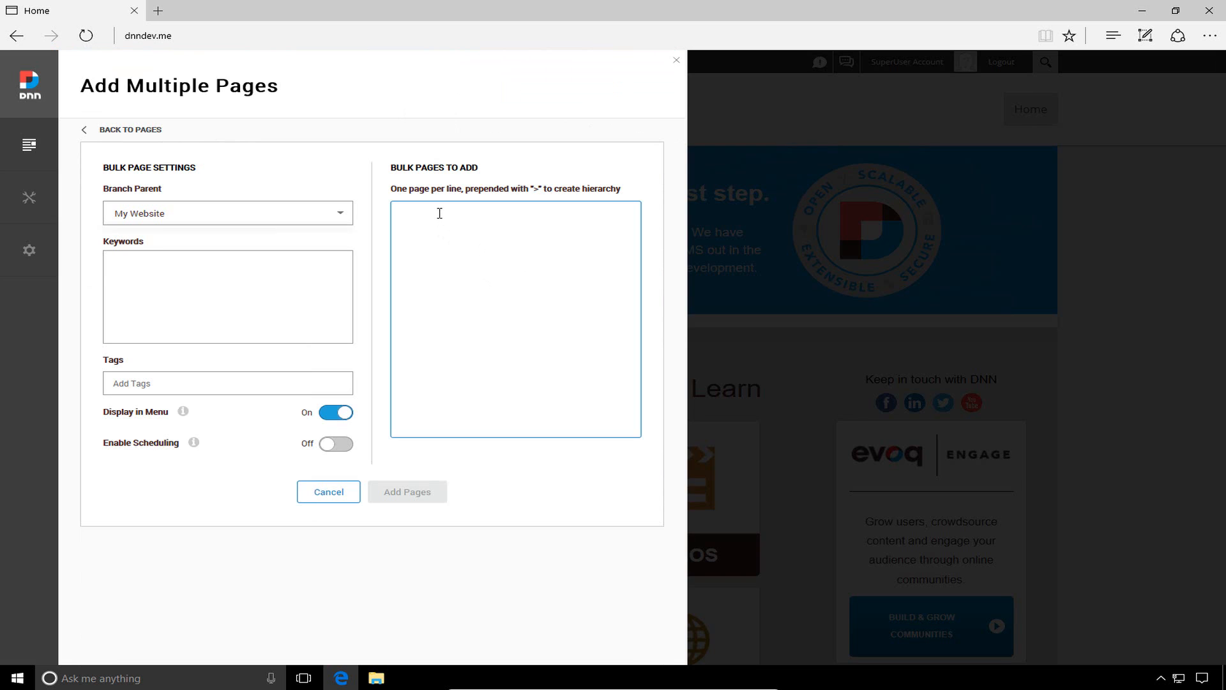
Enter Page 1, Page 2 and Page 3 as the top-level page lines
{"action": "type", "text": "Page 1"}
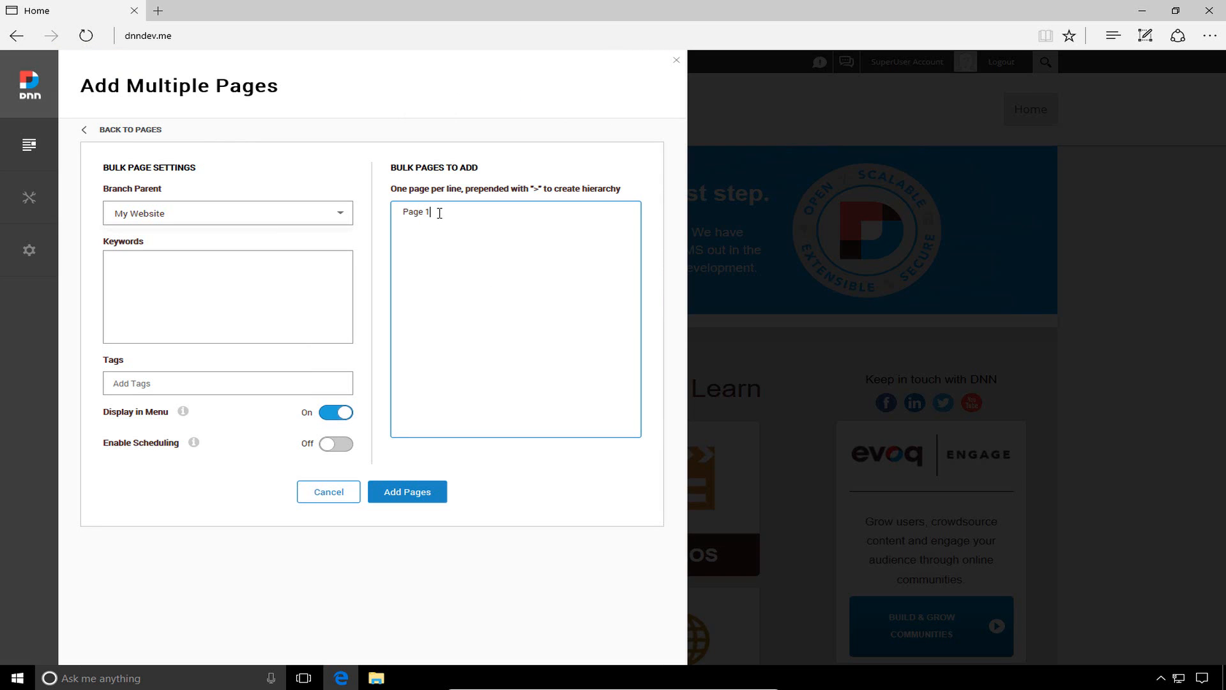
{"action": "key", "text": "Return"}
{"action": "type", "text": "Page 2"}
{"action": "key", "text": "Return"}
{"action": "type", "text": "Page3"}
{"action": "key", "text": "BackSpace"}
{"action": "type", "text": "2"}
Add Child 1, '> Child 2' and '>> Grandchild1' lines, then return to the Pages list
{"action": "type", "text": "Child 1"}
{"action": "key", "text": "BackSpace"}
{"action": "key", "text": "BackSpace"}
{"action": "type", "text": "1"}
{"action": "key", "text": "Return"}
{"action": "type", "text": "> Child 2"}
{"action": "key", "text": "Return"}
{"action": "type", "text": "> >"}
{"action": "key", "text": "BackSpace"}
{"action": "key", "text": "BackSpace"}
{"action": "type", "text": "> Grandchild1"}
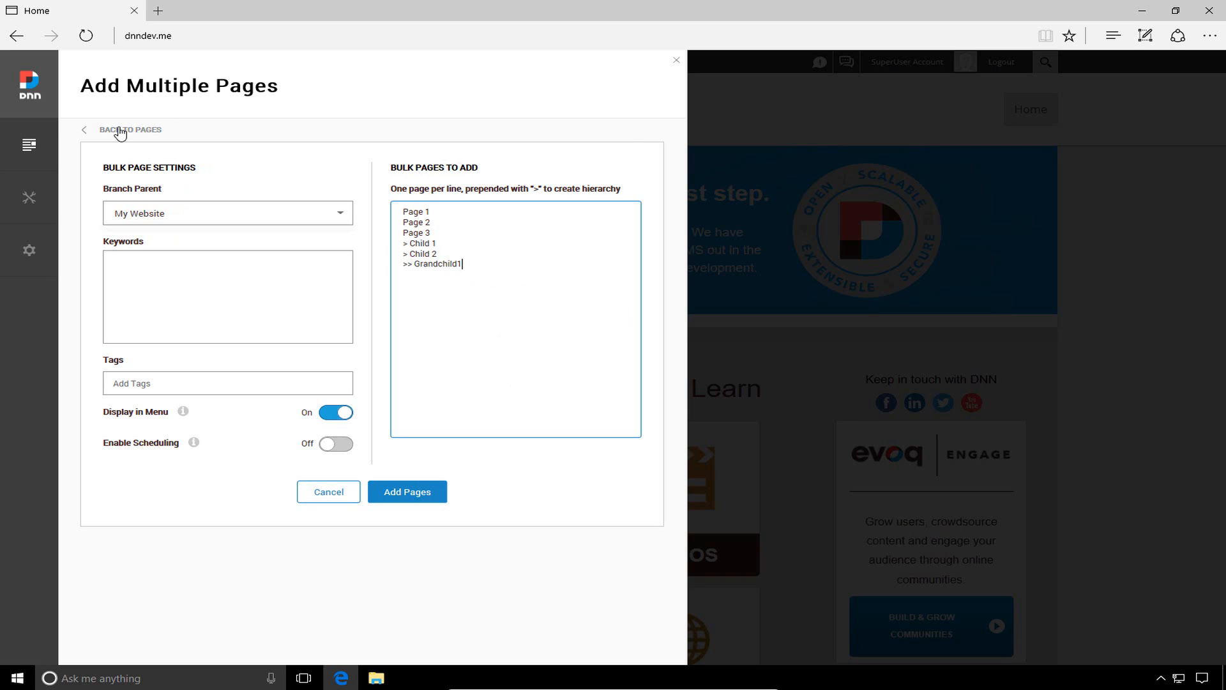
{"action": "left_click", "coordinate": [120, 132]}
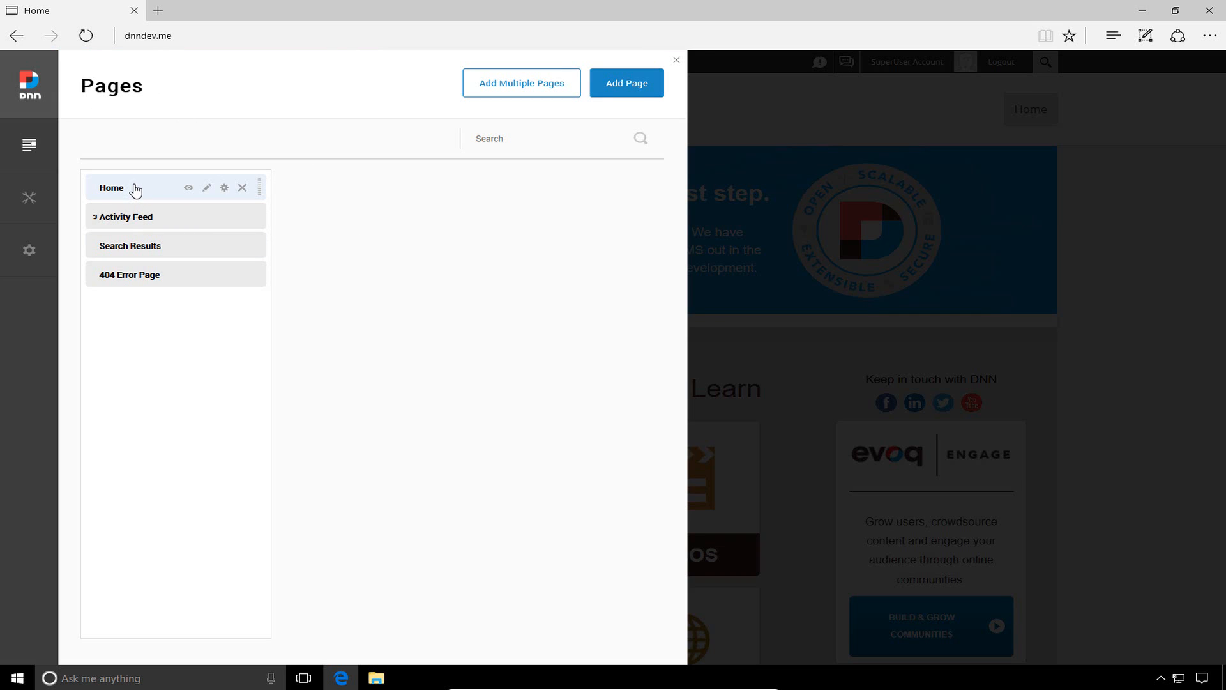
Select Home, demo dragging it to reorder, then expand Activity Feed to show My Profile, Friends, Messages
{"action": "left_click", "coordinate": [134, 192]}
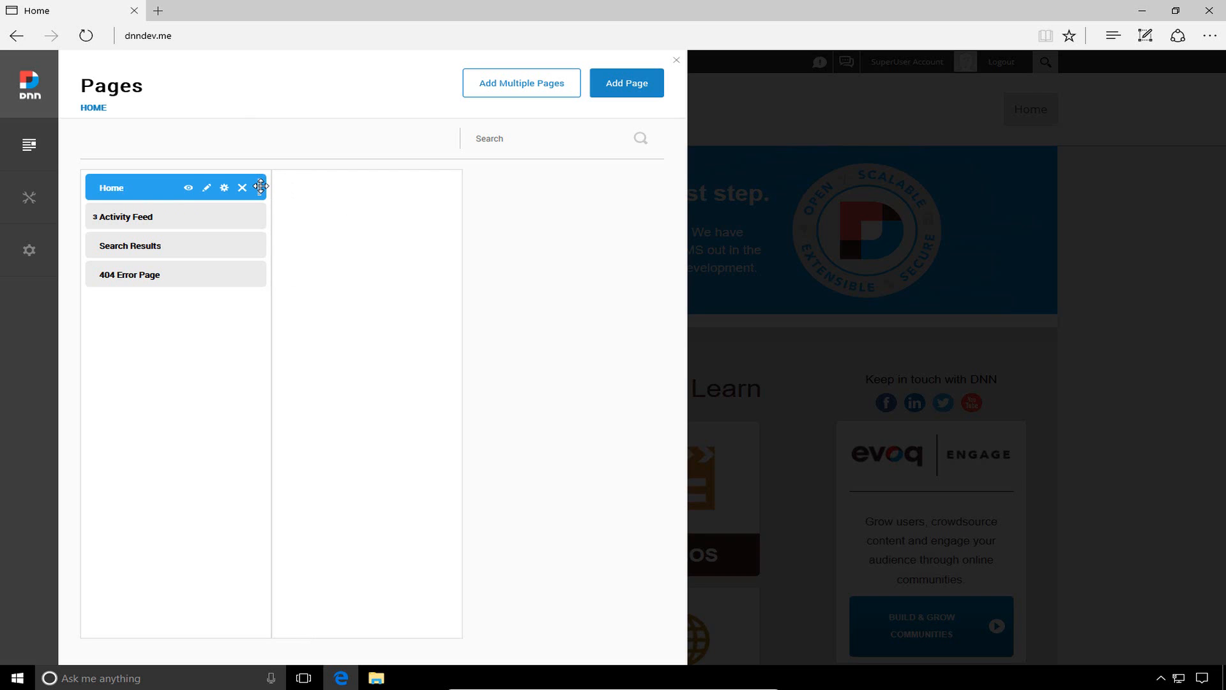
{"action": "left_click_drag", "start_coordinate": [261, 186], "coordinate": [200, 190]}
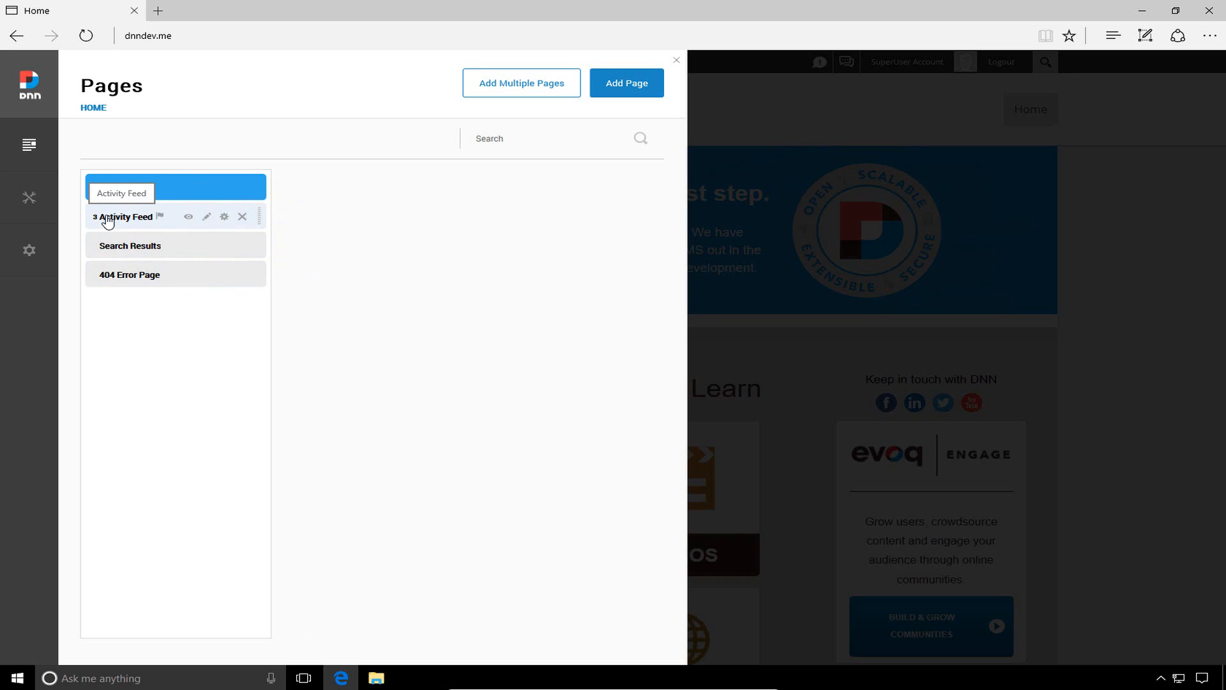
{"action": "left_click", "coordinate": [110, 219]}
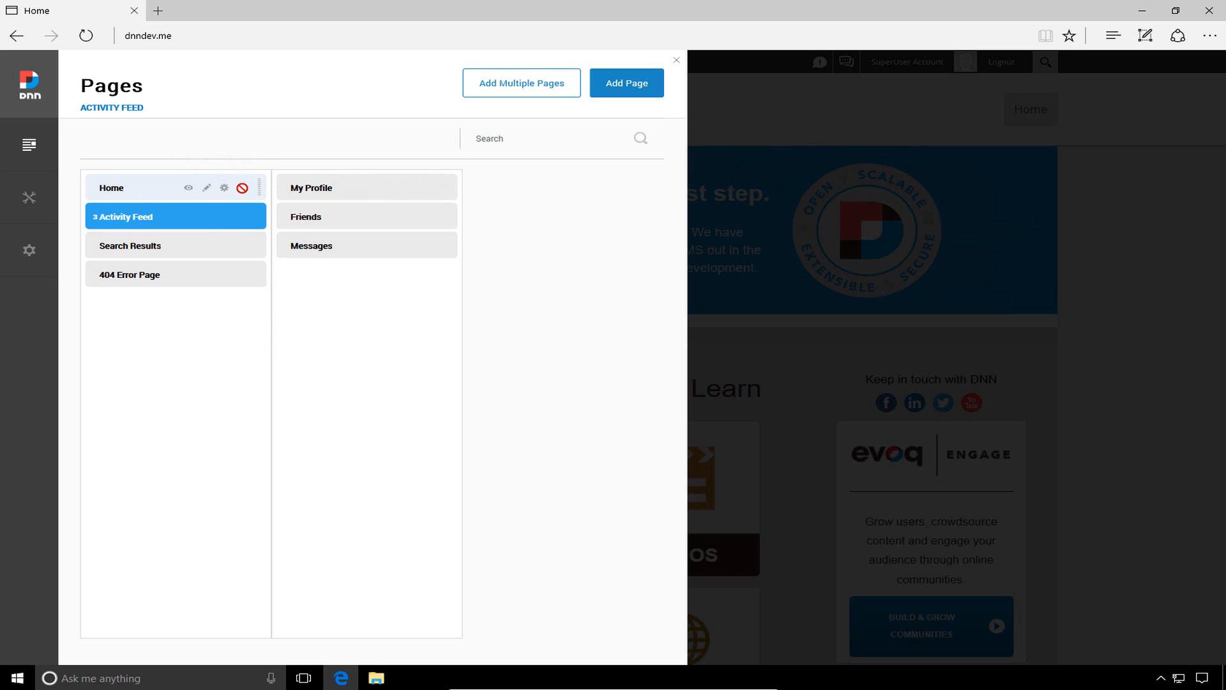
{"action": "mouse_move", "coordinate": [242, 186]}
{"action": "mouse_move", "coordinate": [216, 254]}
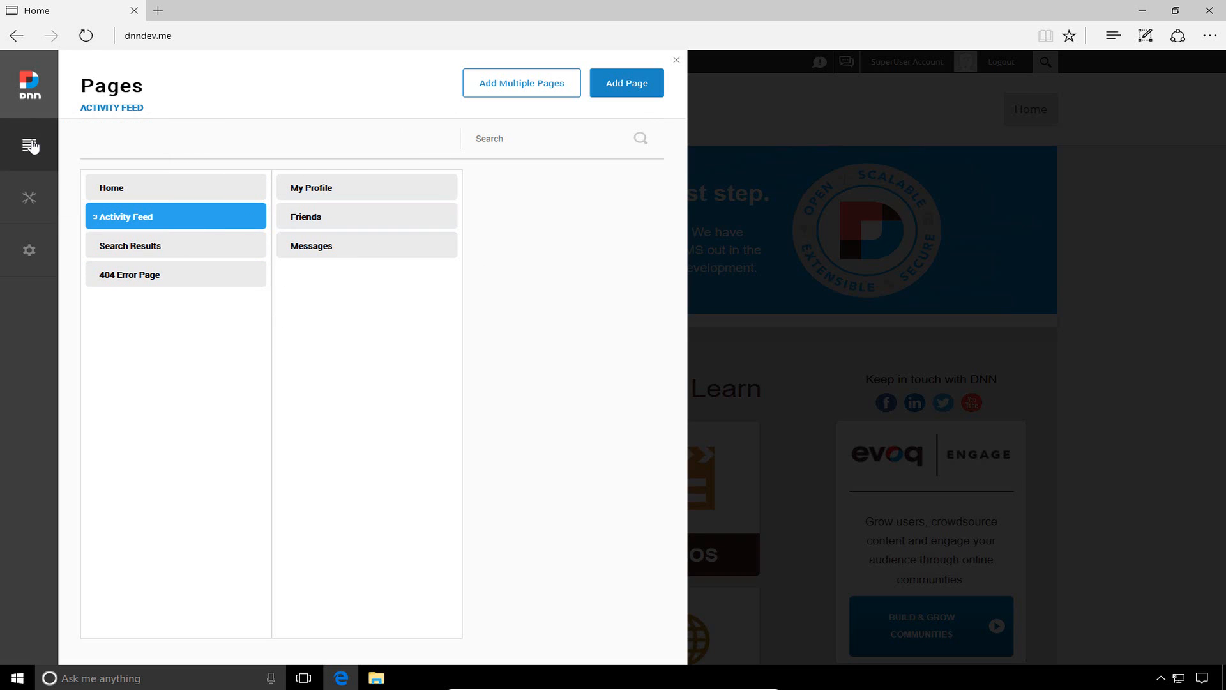
Open the Recycle Bin and check that its Modules, Users and Pages tabs are empty
{"action": "mouse_move", "coordinate": [32, 150]}
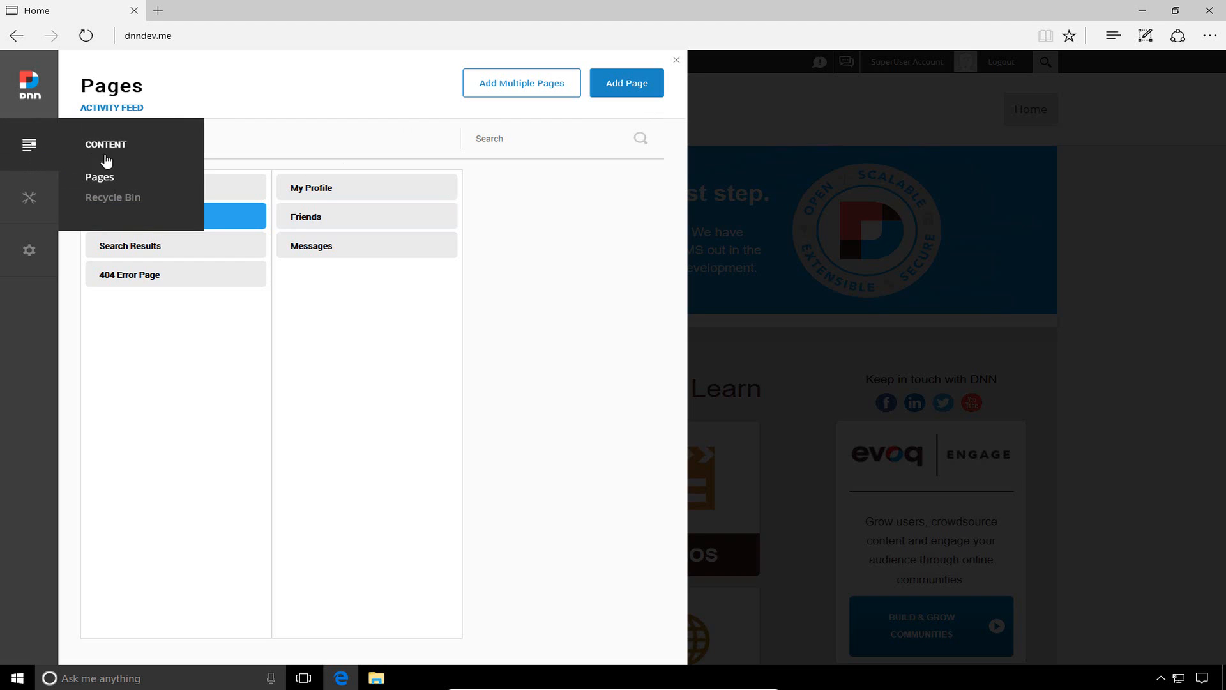
{"action": "left_click", "coordinate": [106, 199]}
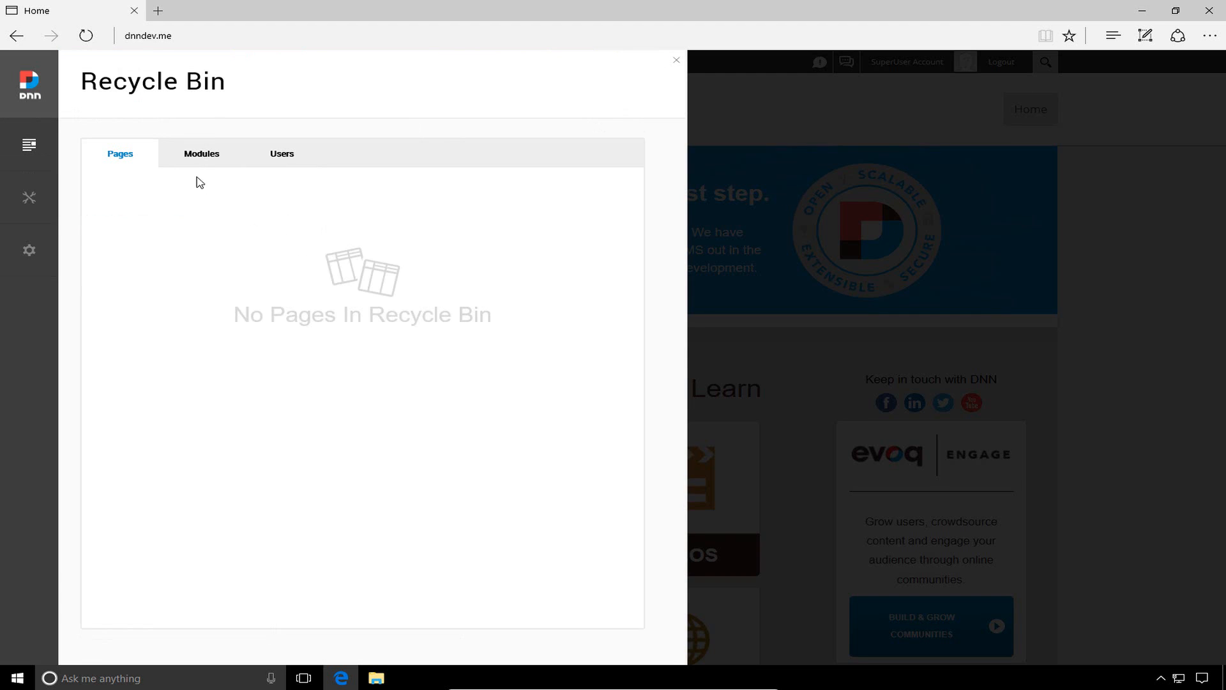
{"action": "left_click", "coordinate": [211, 150]}
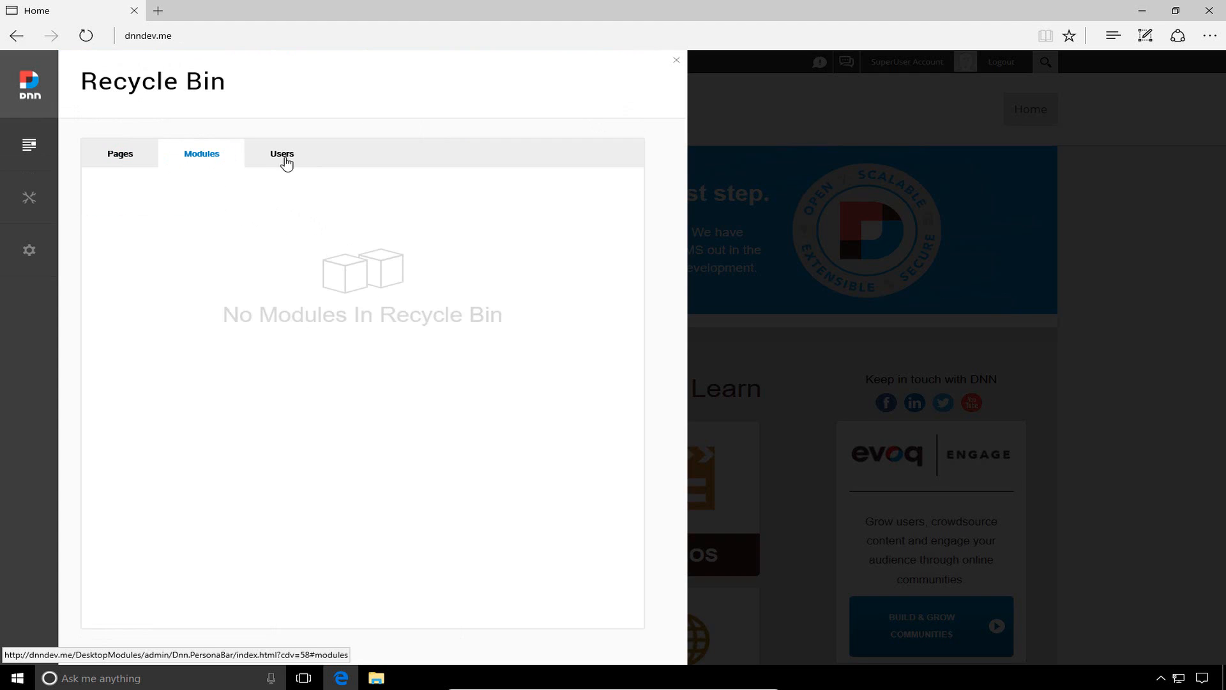
{"action": "left_click", "coordinate": [285, 161]}
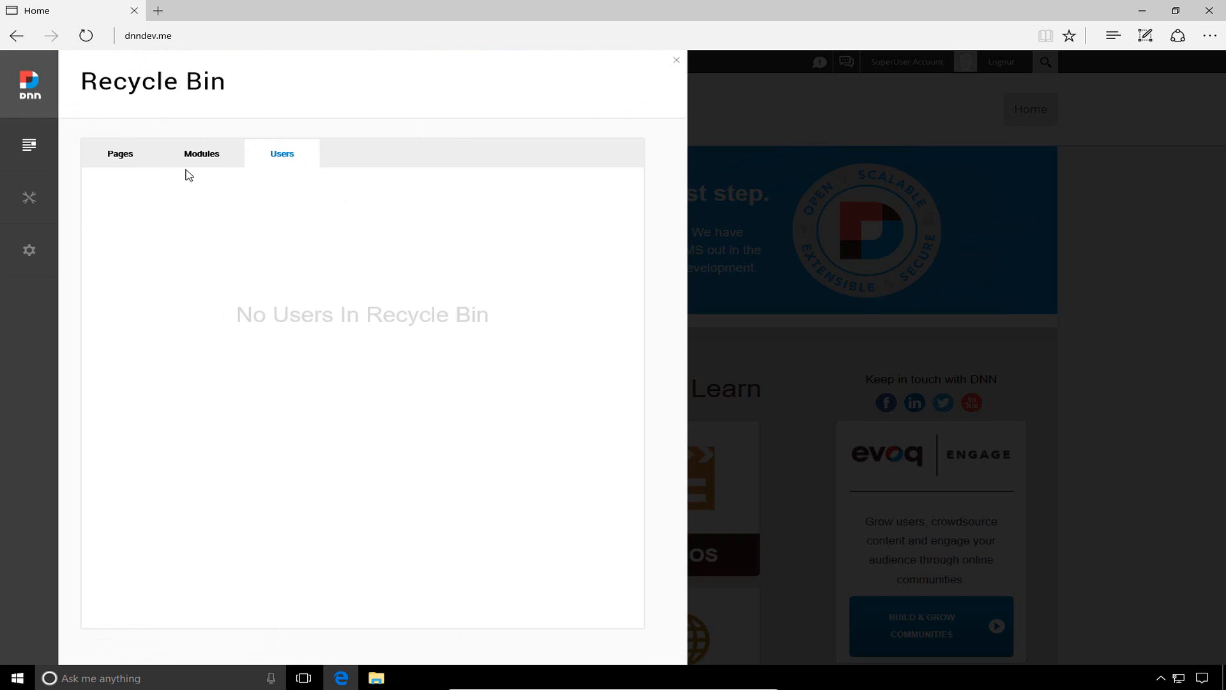
{"action": "left_click", "coordinate": [123, 157]}
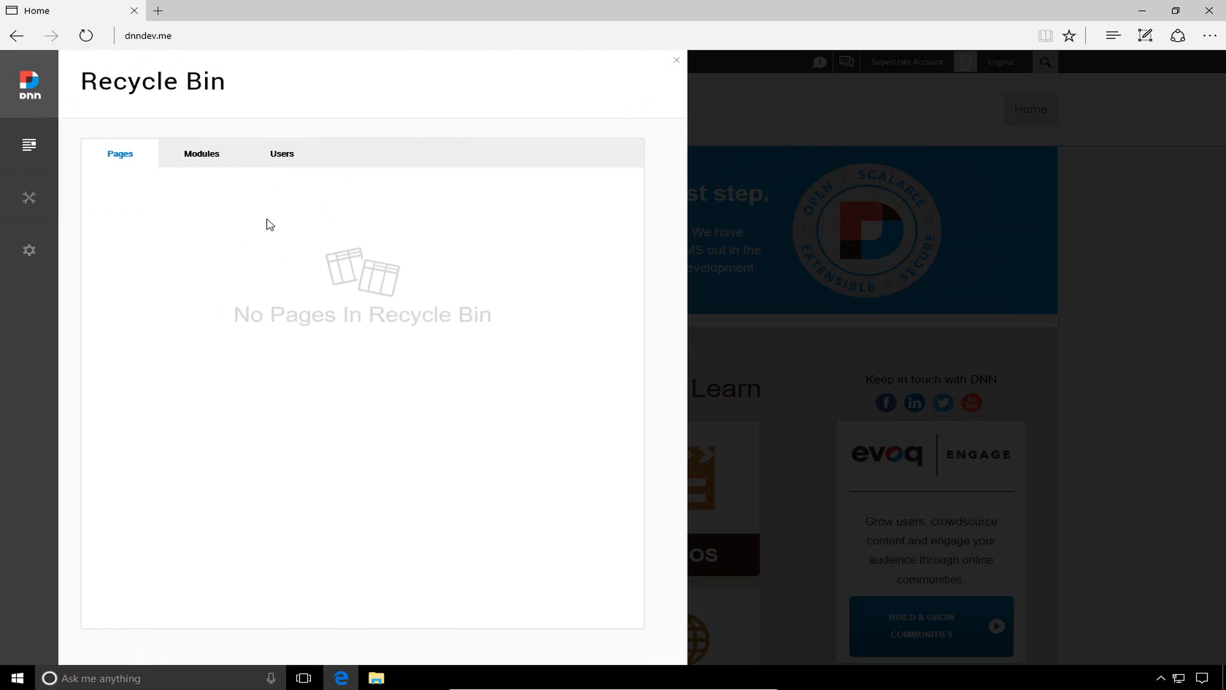
{"action": "left_click", "coordinate": [199, 166]}
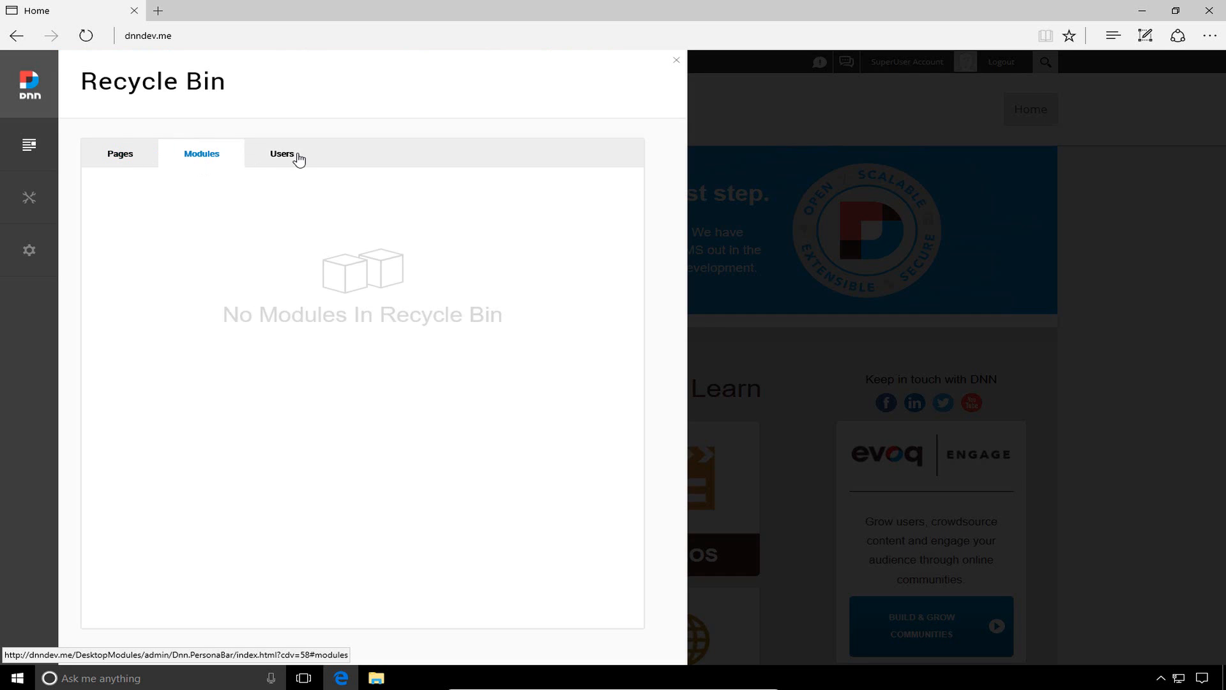
{"action": "mouse_move", "coordinate": [21, 174]}
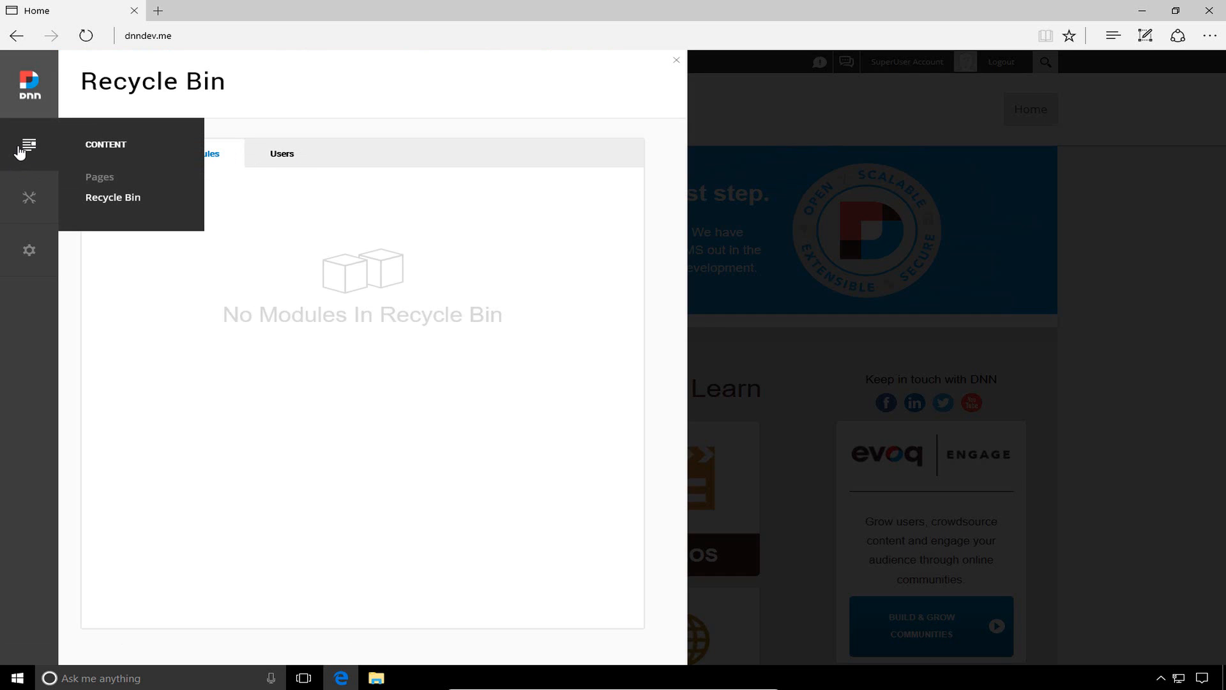
{"action": "mouse_move", "coordinate": [33, 203]}
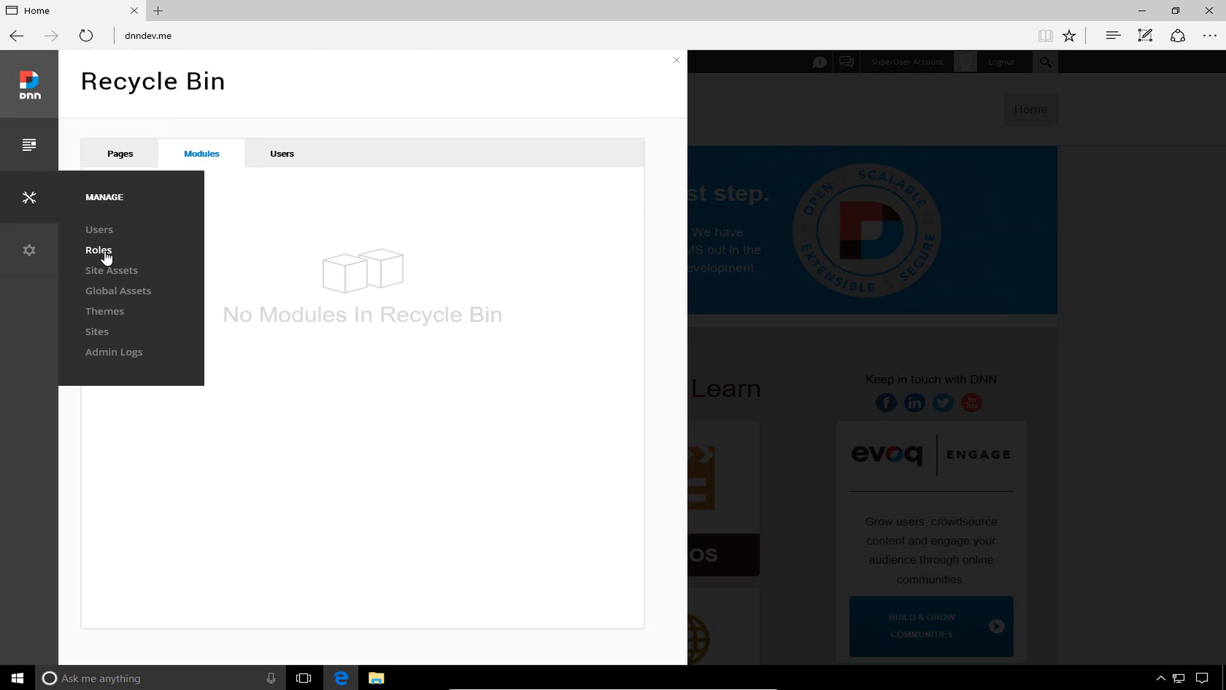
Review the Admin Logs, then open Site Settings showing My Website and Pacific Time zone
{"action": "left_click", "coordinate": [127, 353]}
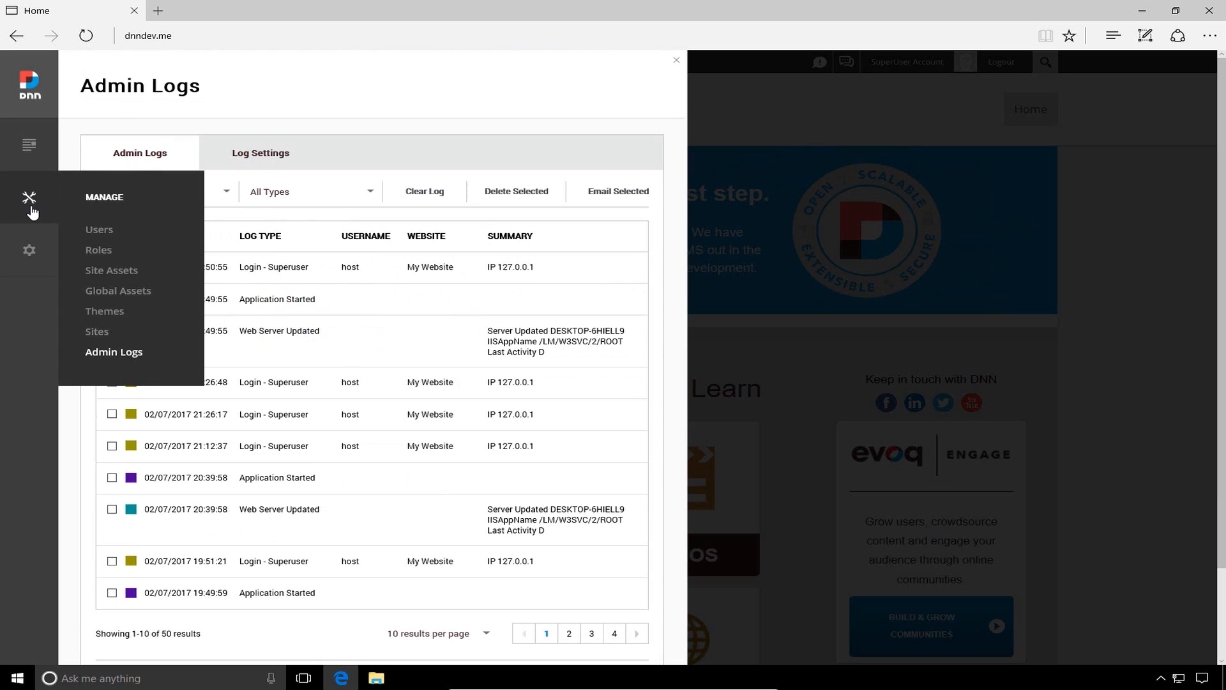
{"action": "mouse_move", "coordinate": [30, 254]}
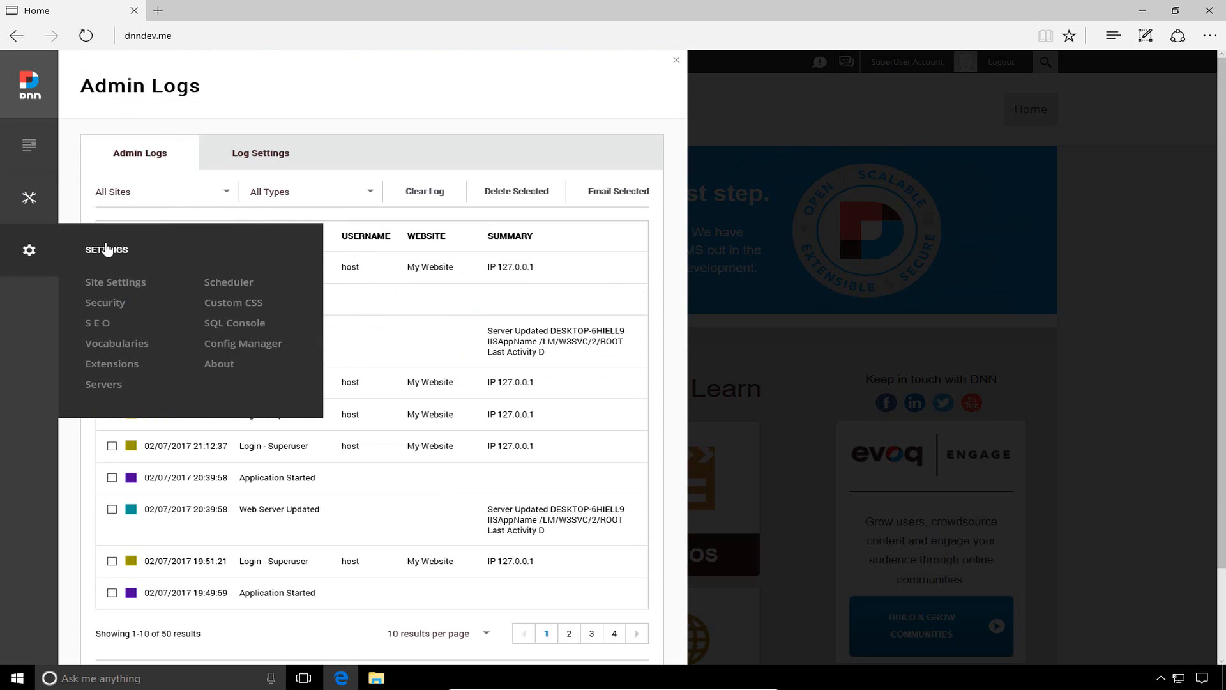
{"action": "left_click", "coordinate": [129, 284]}
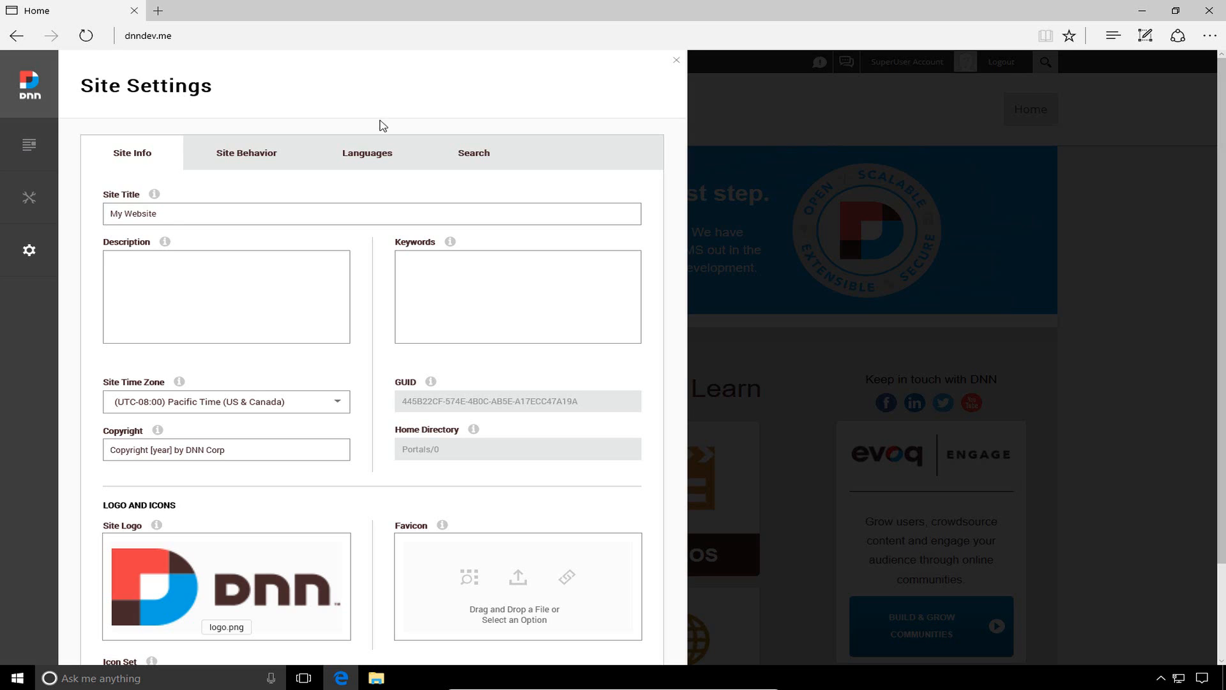
{"action": "mouse_move", "coordinate": [49, 251]}
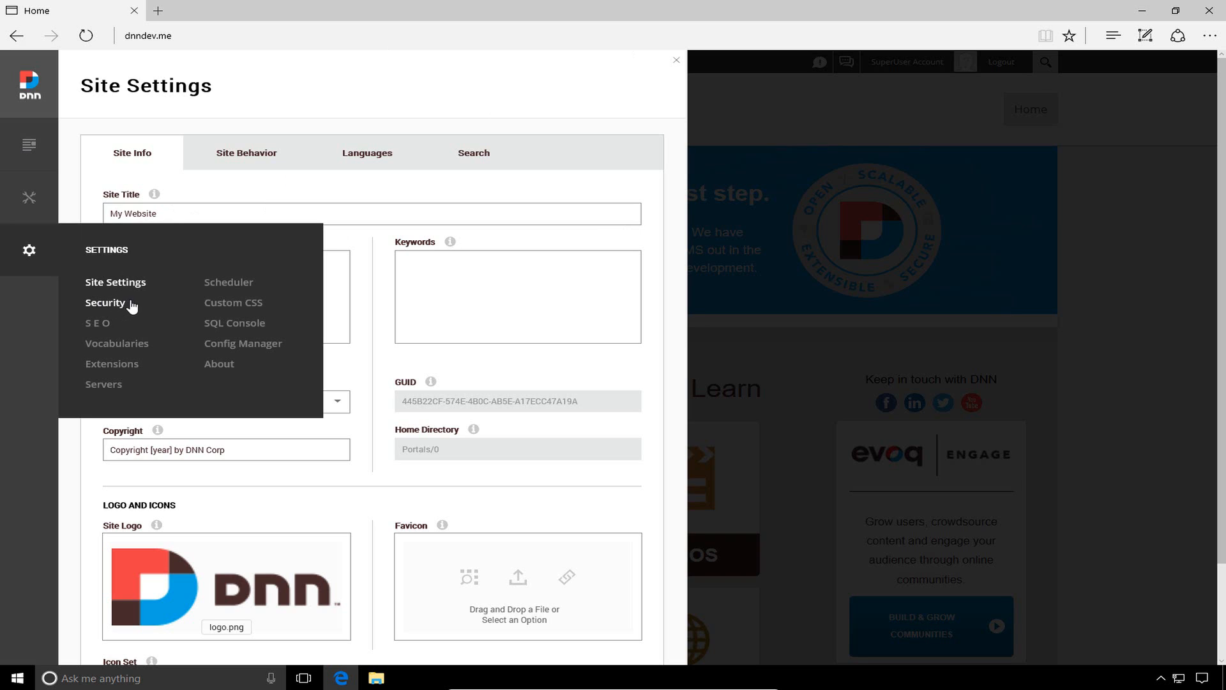
Open Security and view the Login IP filters, Member Accounts and registration settings
{"action": "left_click", "coordinate": [112, 304]}
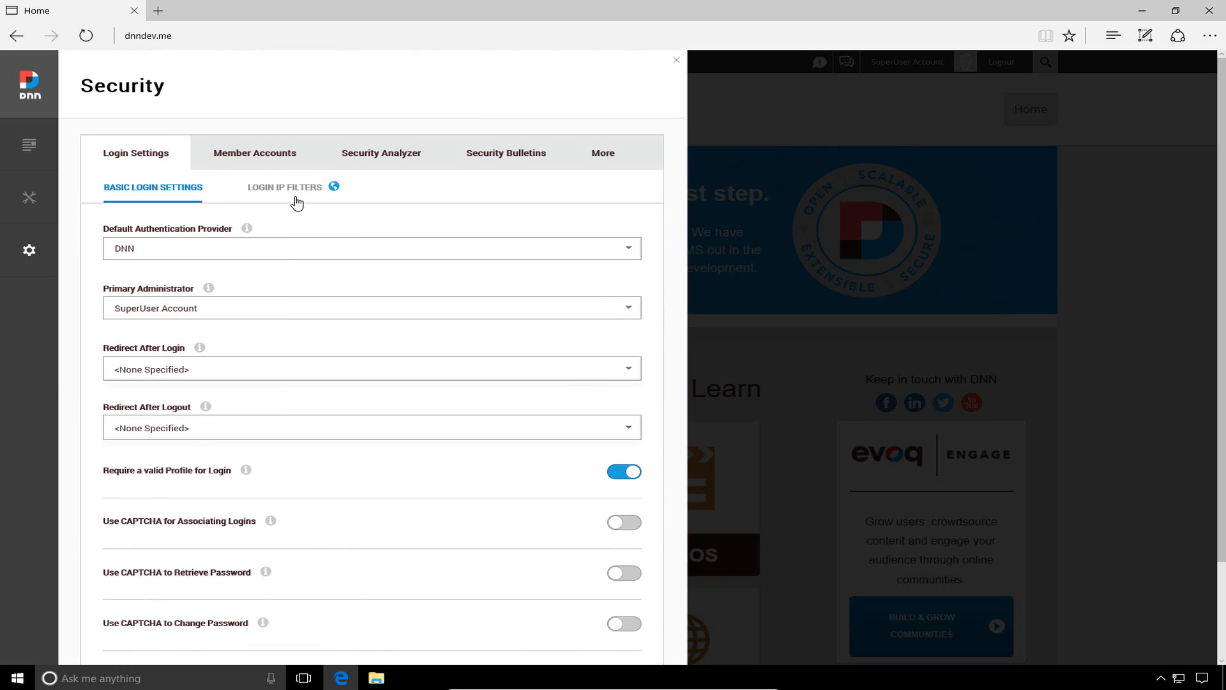
{"action": "left_click", "coordinate": [277, 191]}
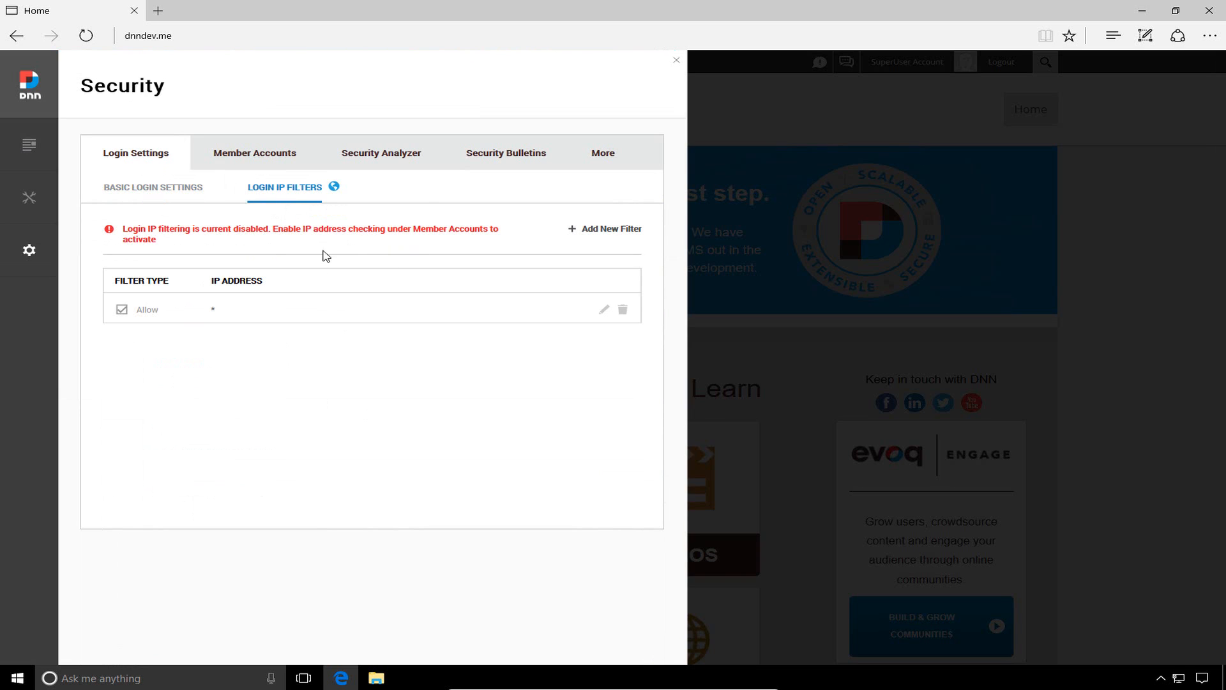
{"action": "left_click", "coordinate": [265, 165]}
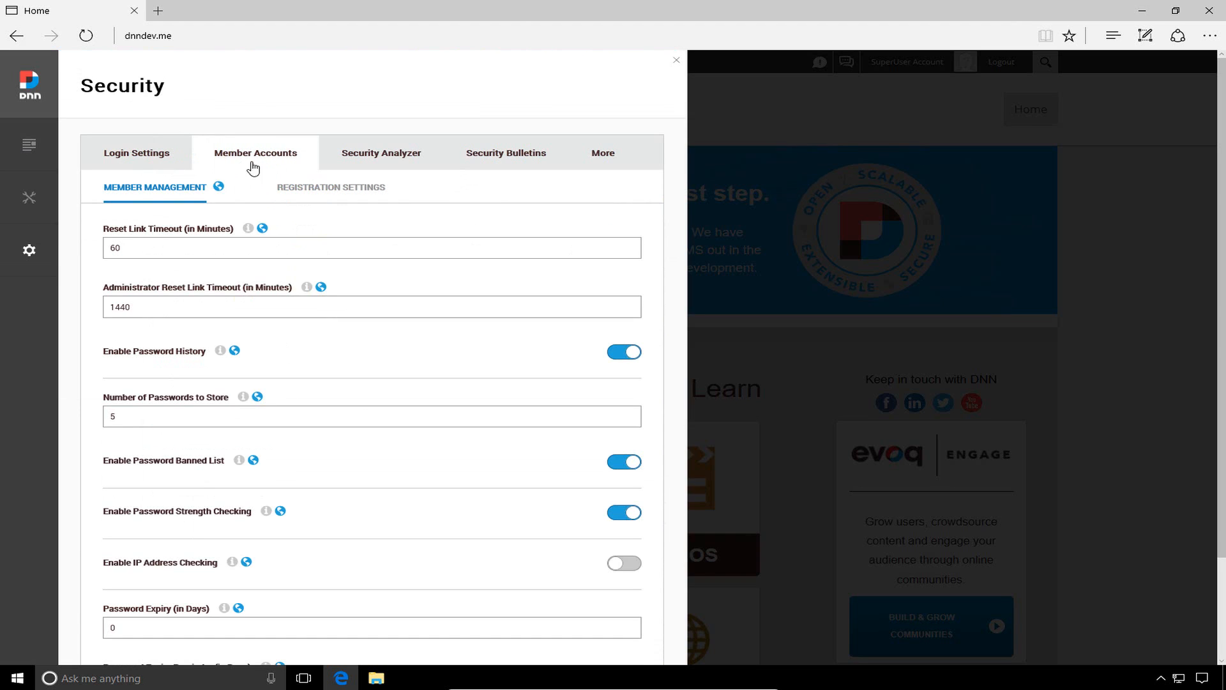
{"action": "left_click", "coordinate": [328, 187]}
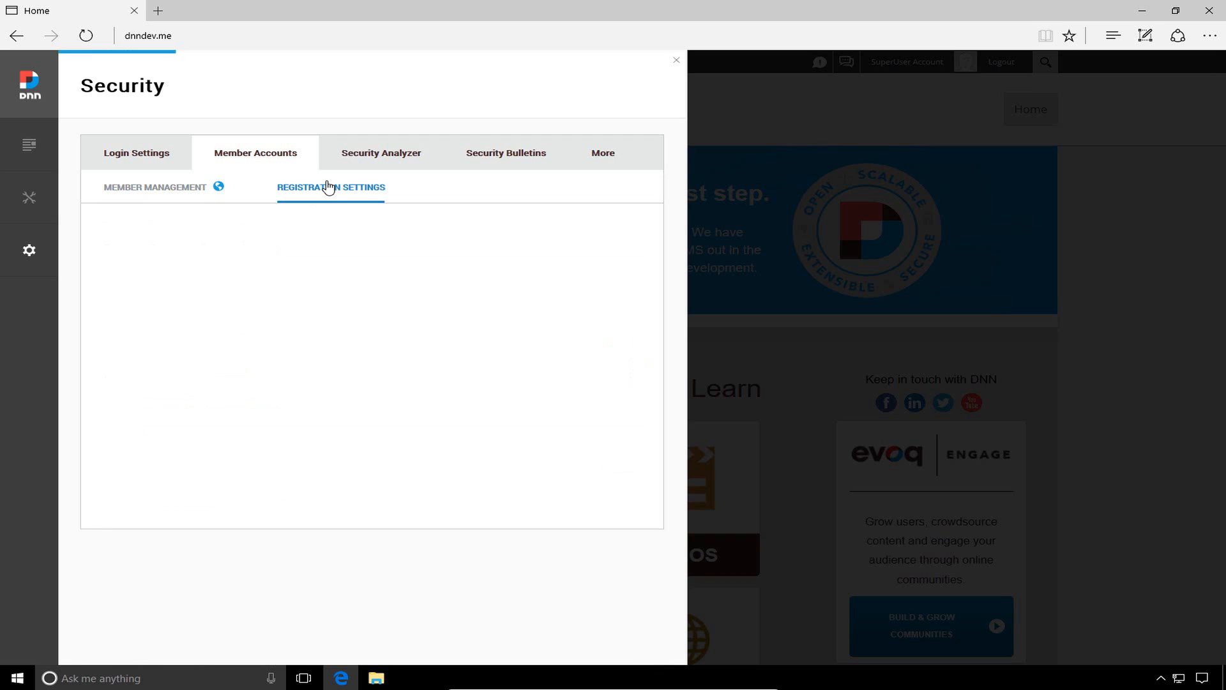
Review the Security Analyzer's filesystem scanner and audit check results
{"action": "left_click", "coordinate": [376, 166]}
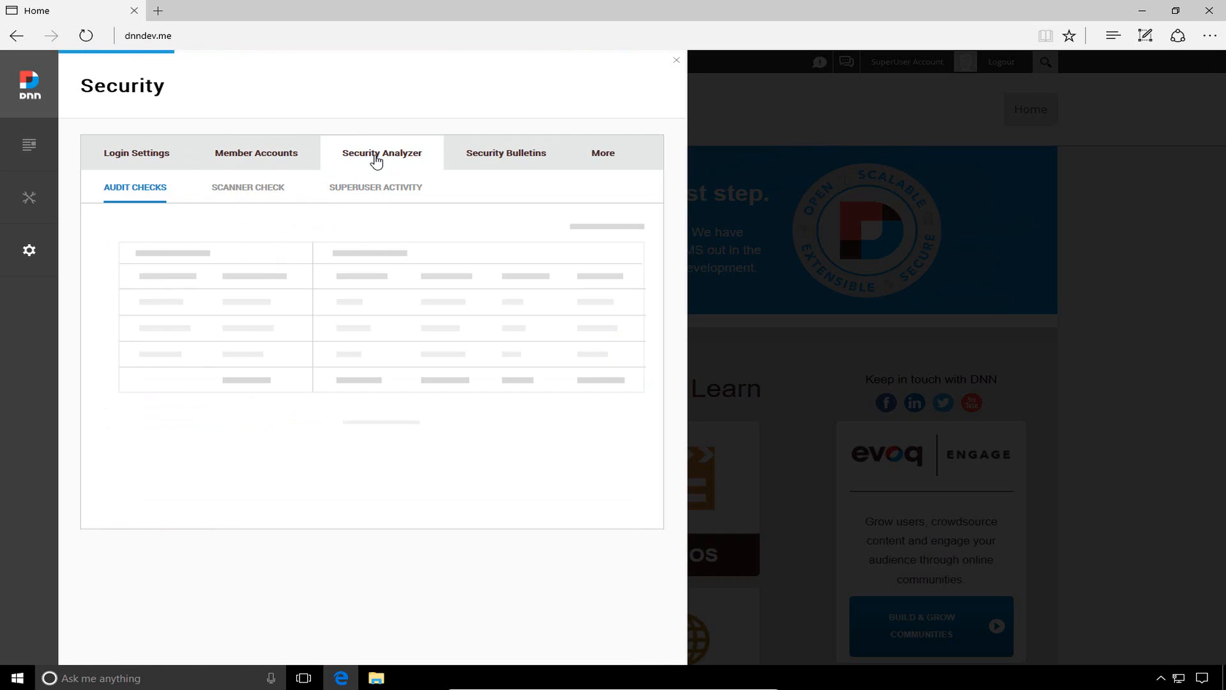
{"action": "left_click", "coordinate": [255, 186]}
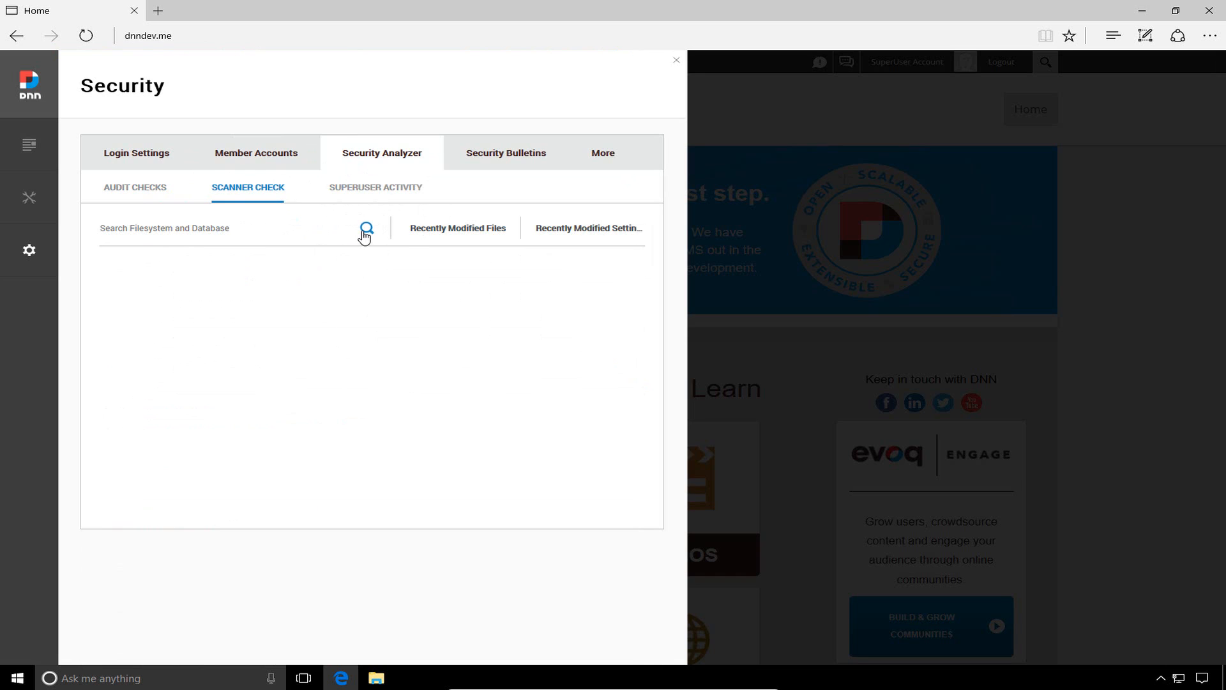
{"action": "left_click", "coordinate": [135, 189]}
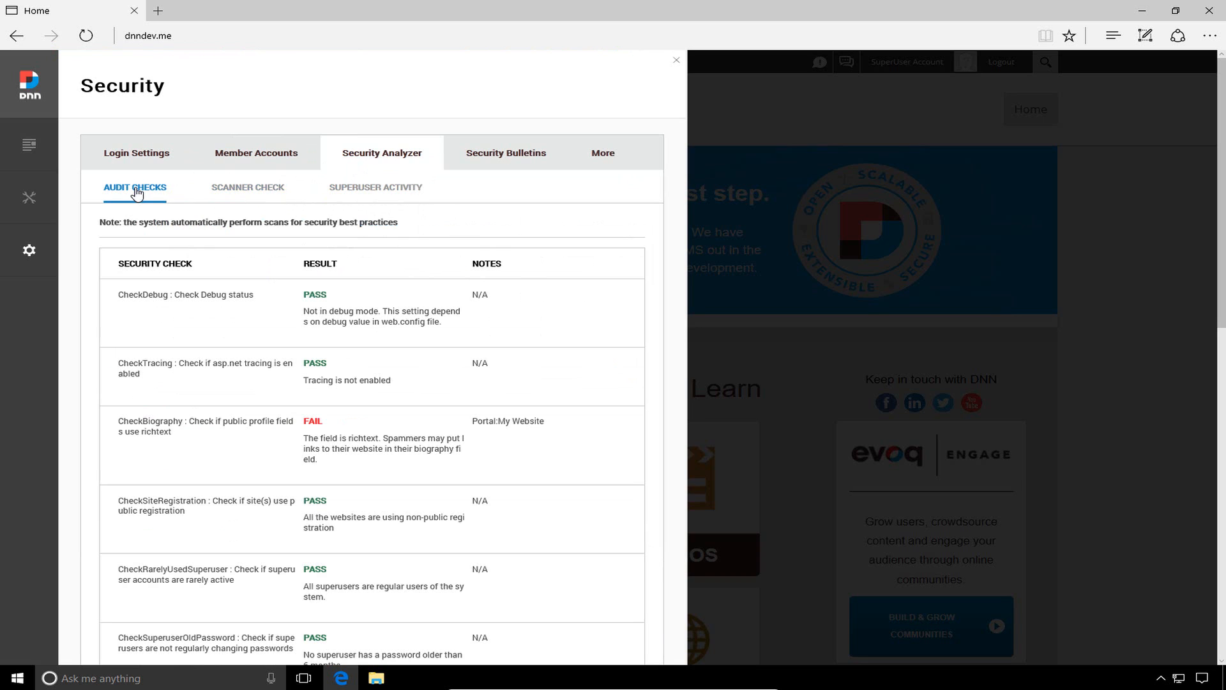
{"action": "scroll", "coordinate": [353, 331], "scroll_direction": "down", "scroll_amount": 3}
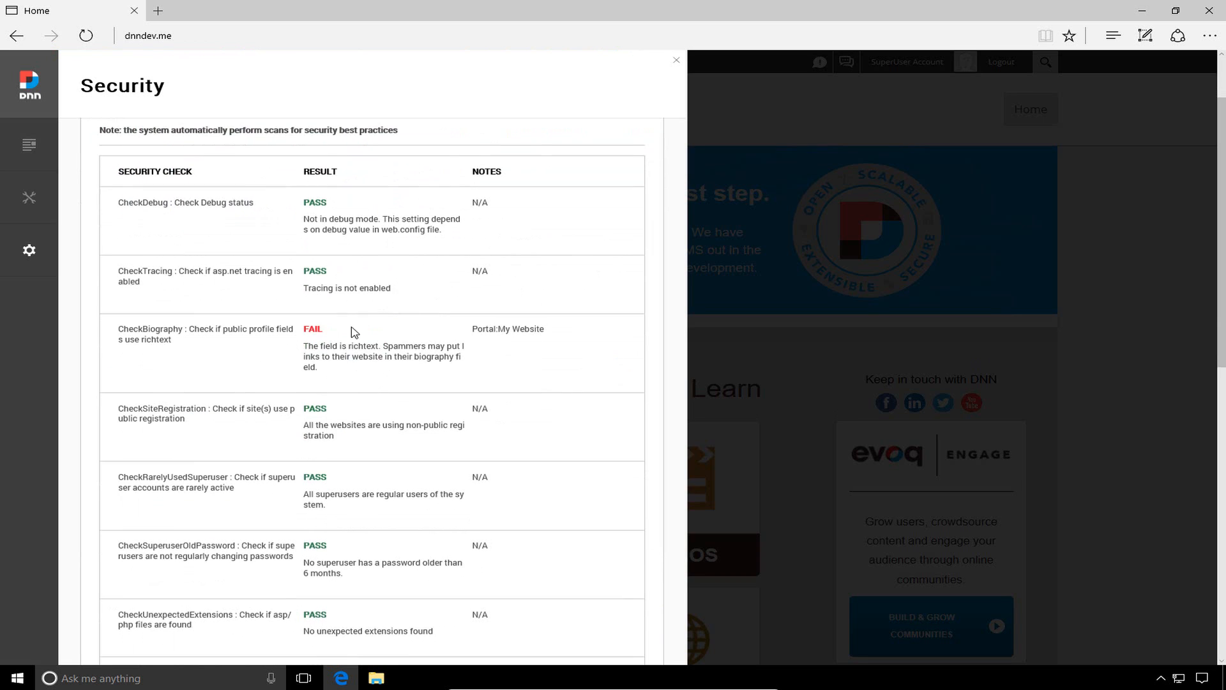
{"action": "scroll", "coordinate": [338, 286], "scroll_direction": "up", "scroll_amount": 3}
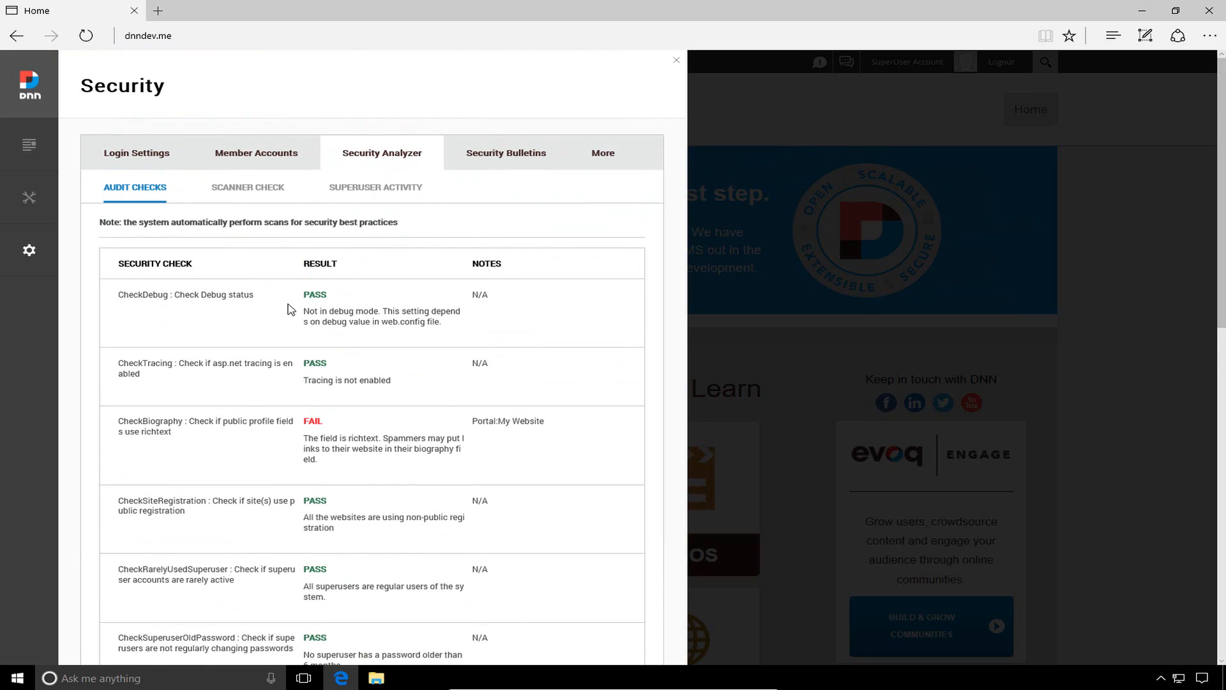
{"action": "scroll", "coordinate": [287, 306], "scroll_direction": "down", "scroll_amount": 15}
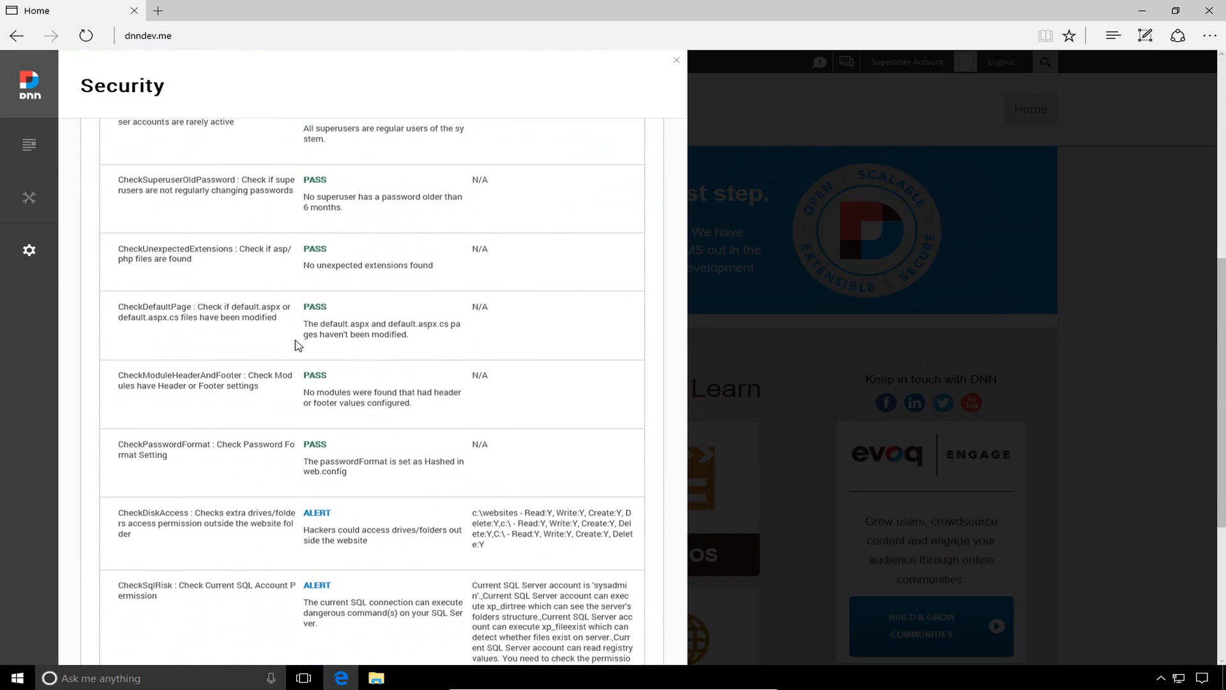
{"action": "scroll", "coordinate": [295, 344], "scroll_direction": "down", "scroll_amount": 9}
{"action": "scroll", "coordinate": [296, 343], "scroll_direction": "up", "scroll_amount": 20}
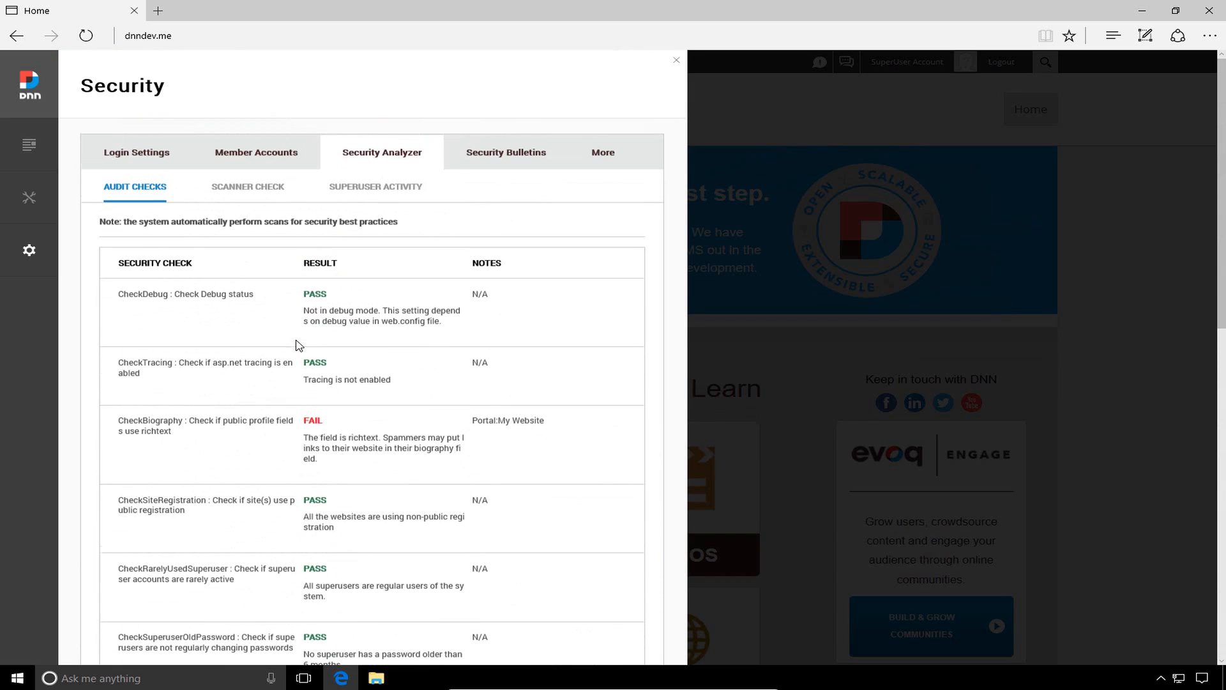
View Security Bulletins, then More Security Settings showing the 28 MB maximum upload size
{"action": "left_click", "coordinate": [497, 154]}
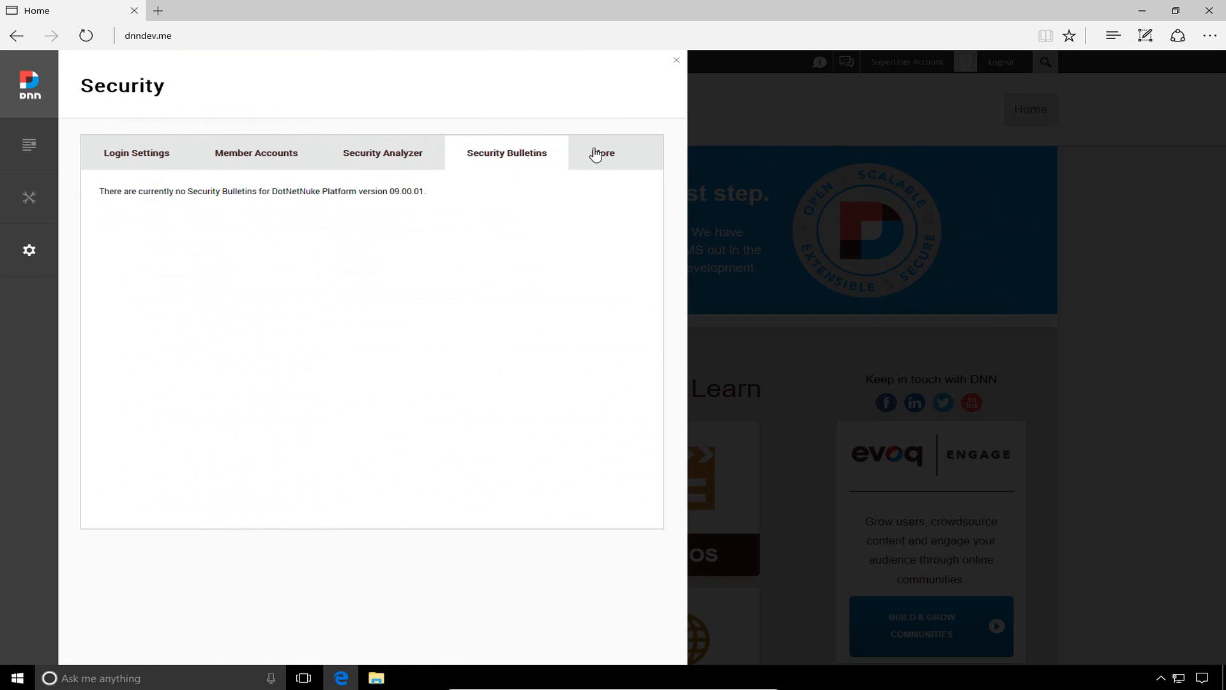
{"action": "left_click", "coordinate": [616, 155]}
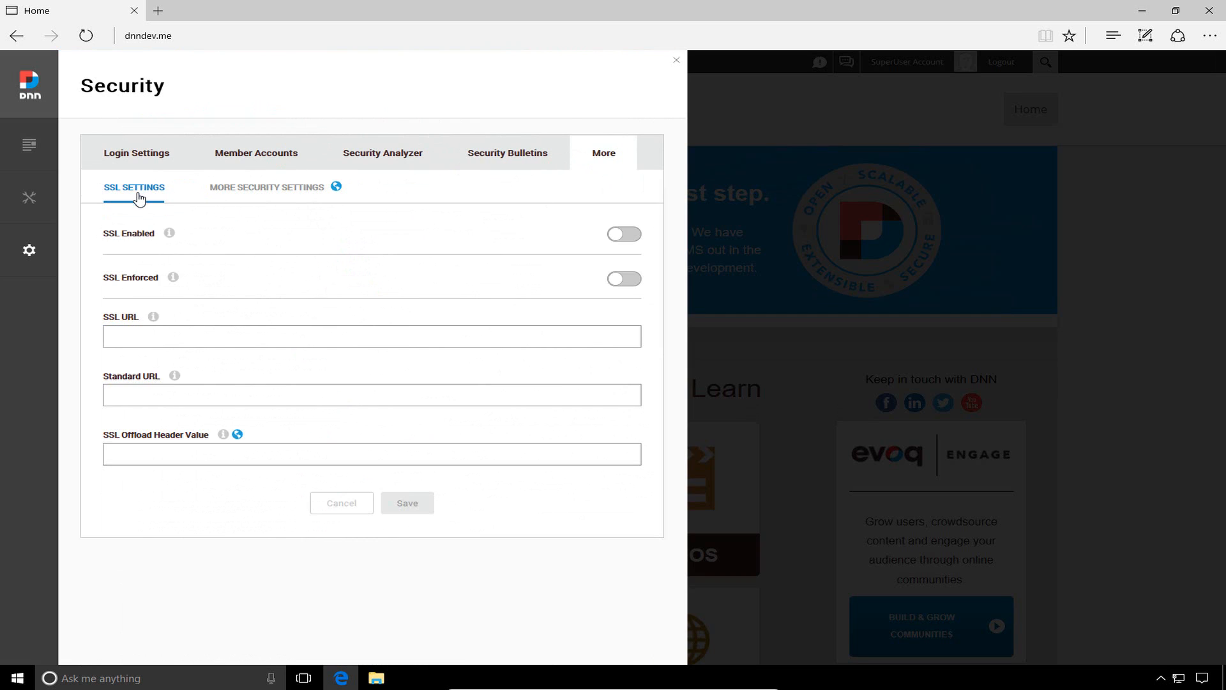
{"action": "left_click", "coordinate": [268, 189]}
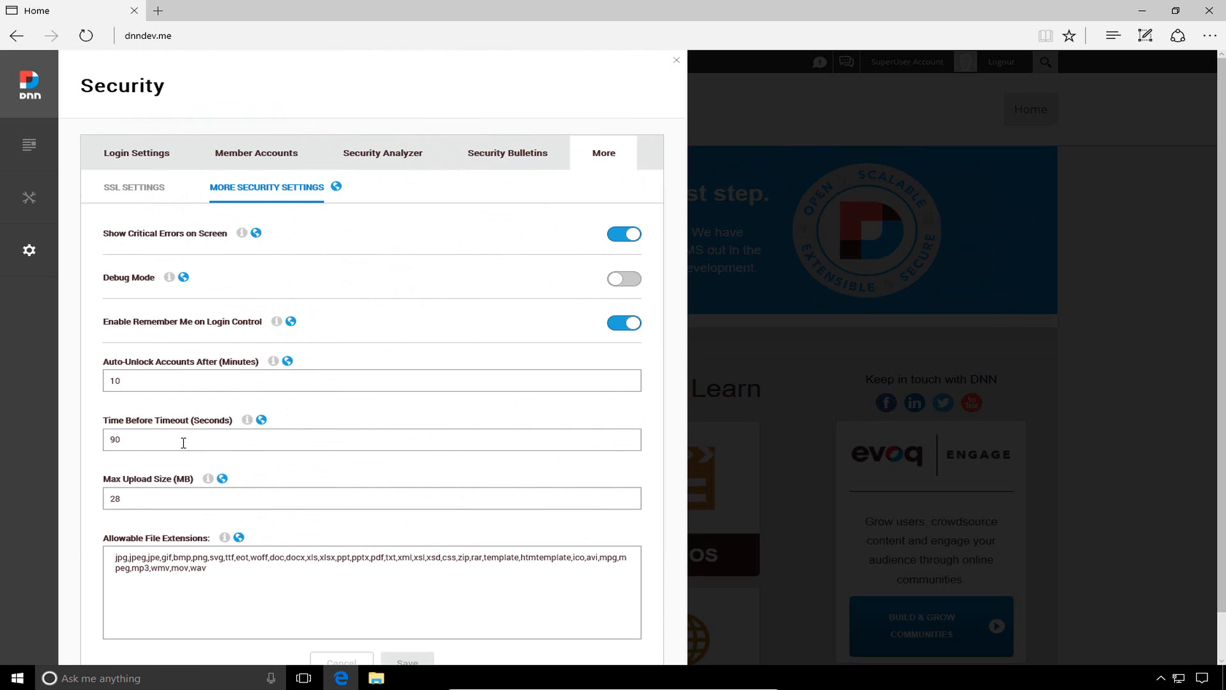
Open SEO, view Expressions and Test URL, then Sitemap Settings listing coreSitemapProvider
{"action": "mouse_move", "coordinate": [29, 260]}
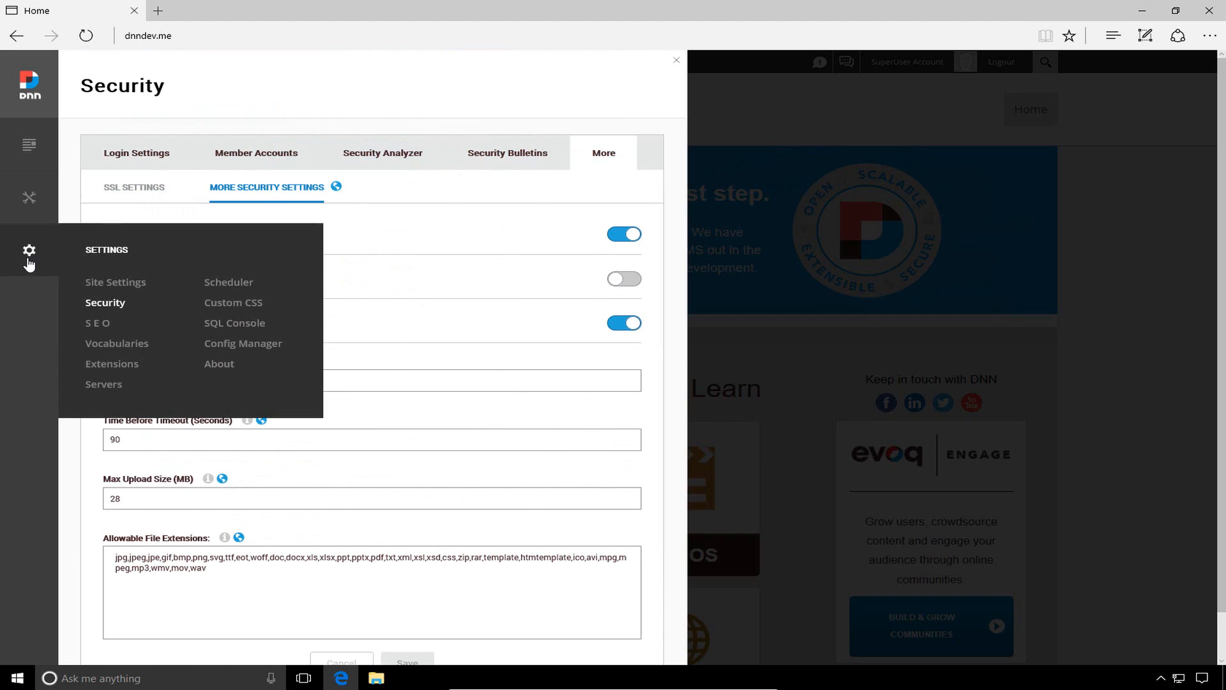
{"action": "left_click", "coordinate": [99, 323]}
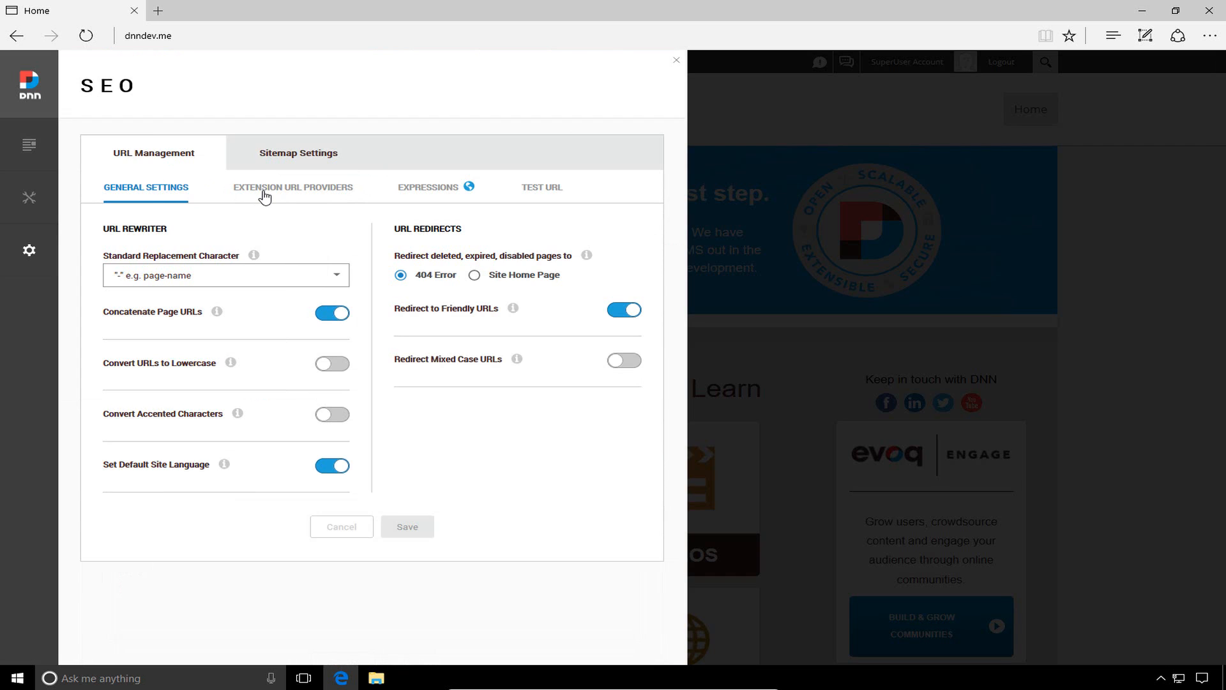
{"action": "left_click", "coordinate": [438, 194]}
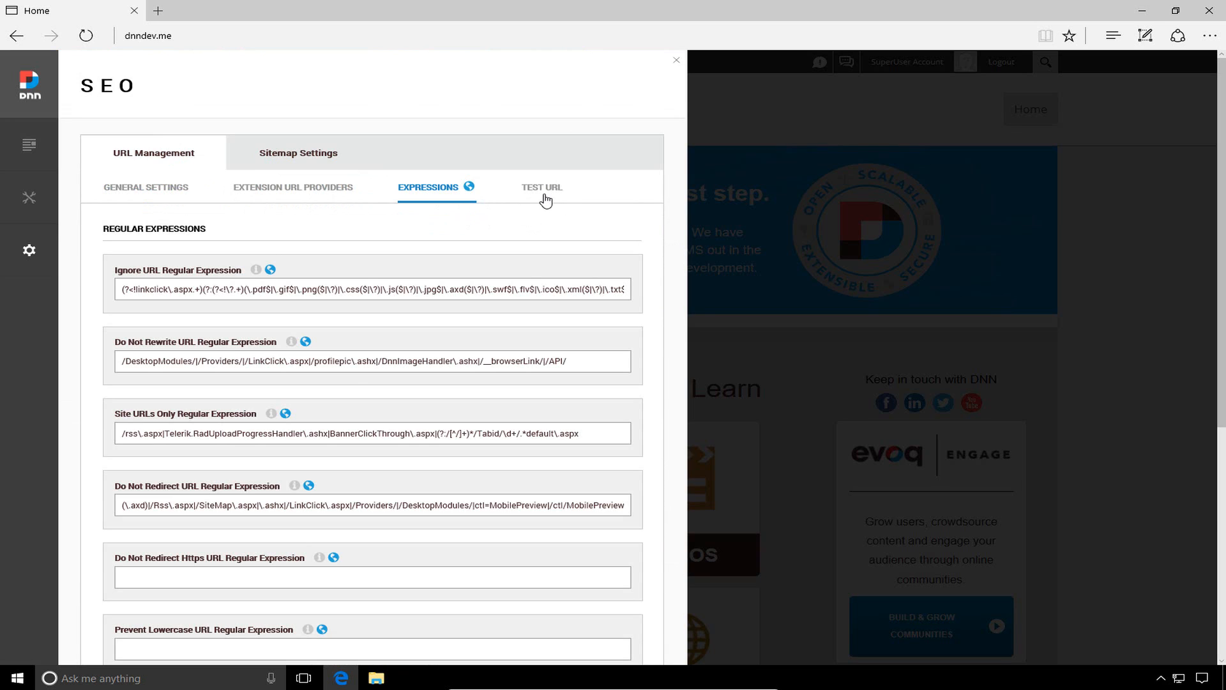
{"action": "left_click", "coordinate": [545, 199]}
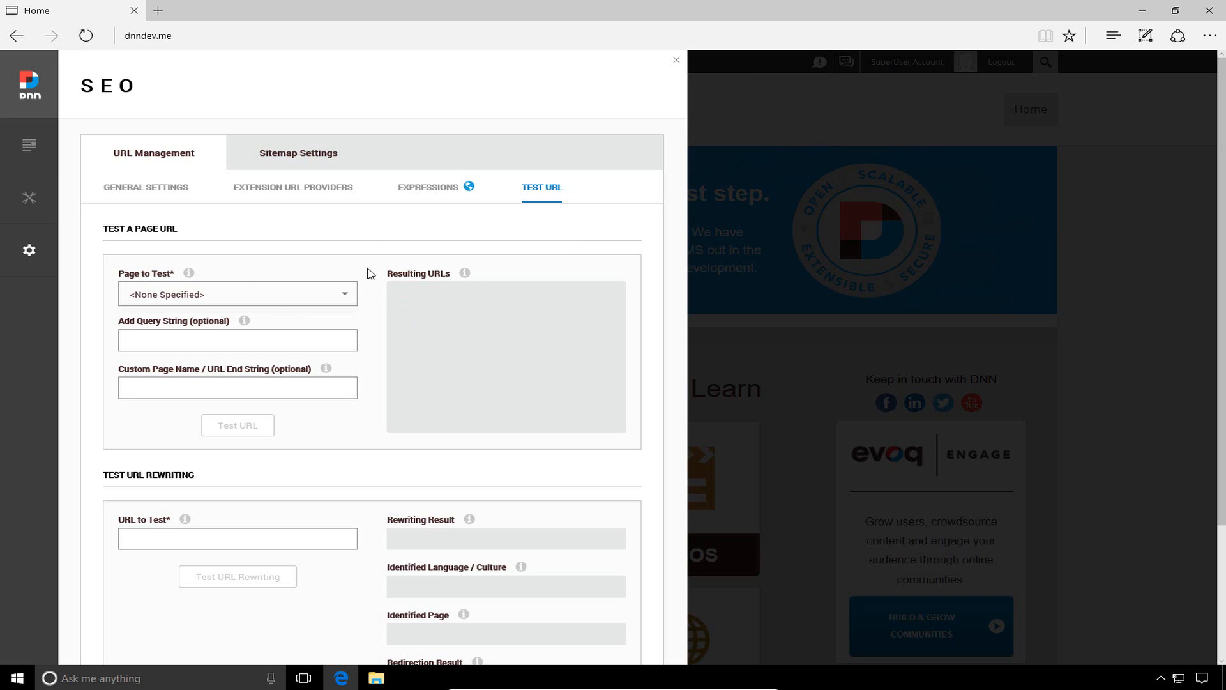
{"action": "scroll", "coordinate": [348, 328], "scroll_direction": "down", "scroll_amount": 2}
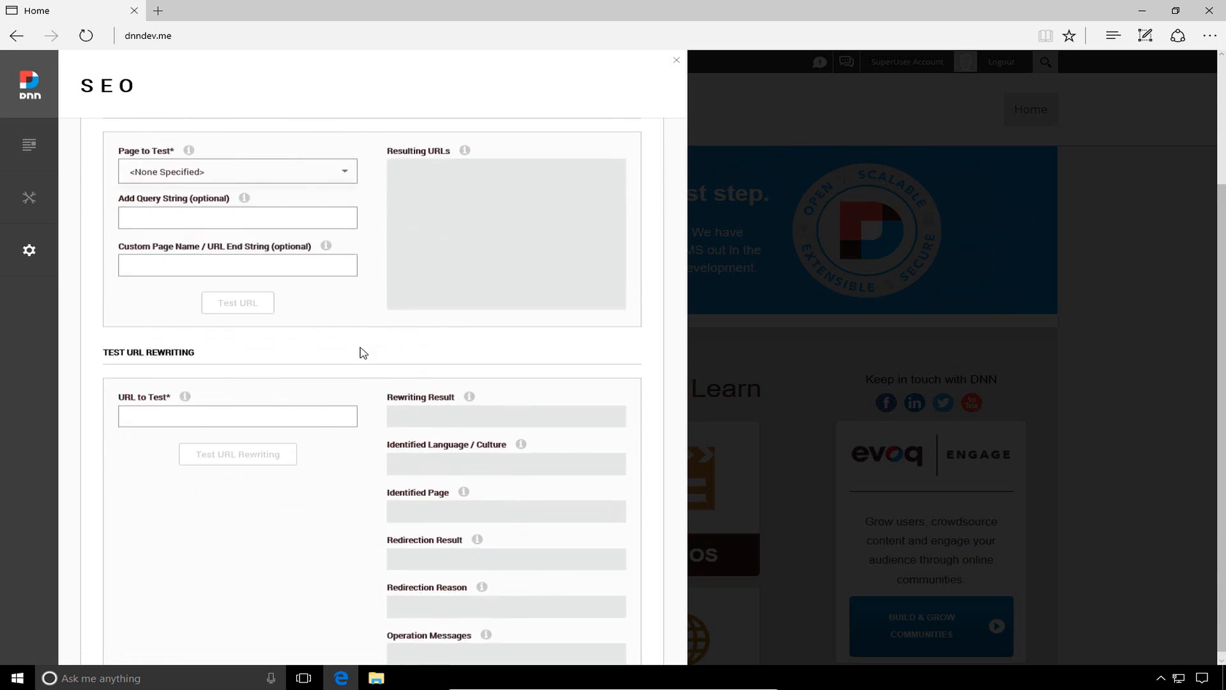
{"action": "scroll", "coordinate": [358, 351], "scroll_direction": "up", "scroll_amount": 2}
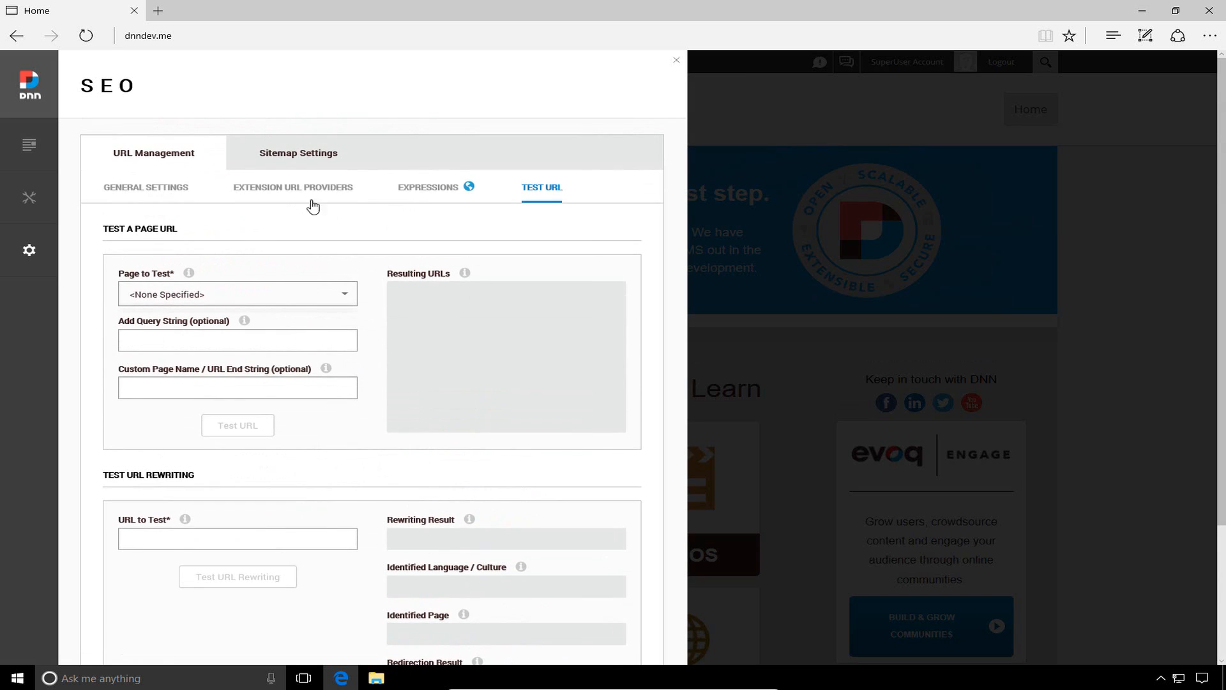
{"action": "left_click", "coordinate": [294, 161]}
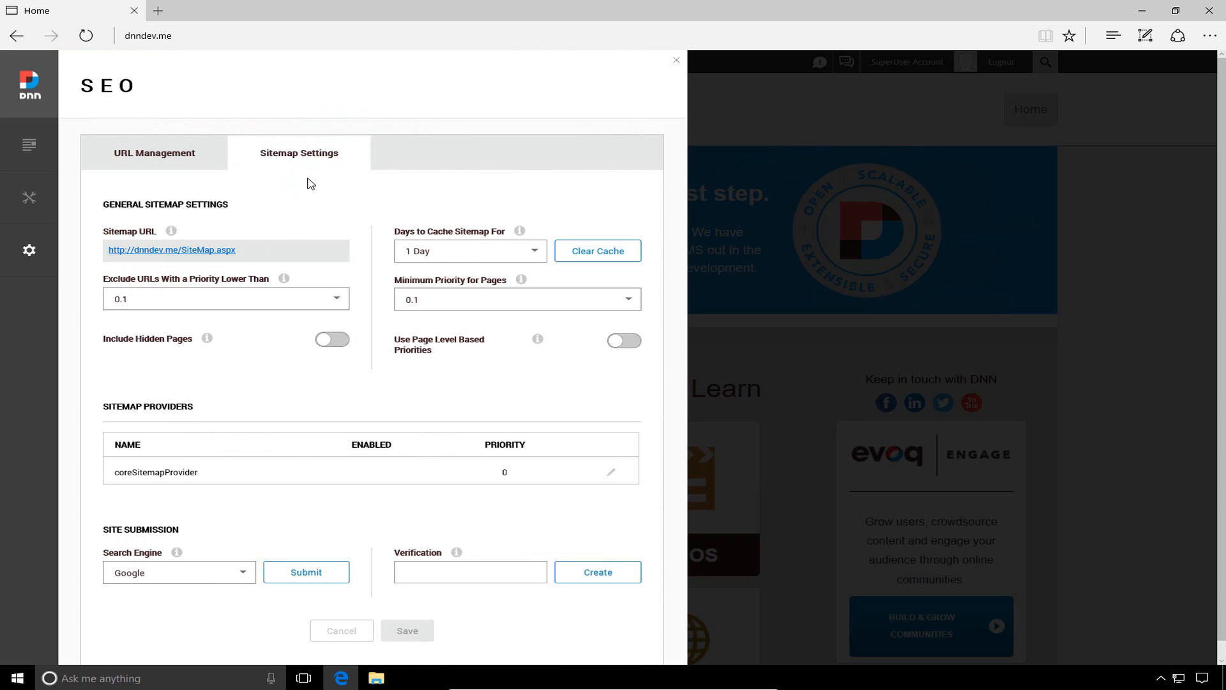
Visit Vocabularies and Installed Extensions (version 9.0.1), then open the Servers panel
{"action": "mouse_move", "coordinate": [27, 255]}
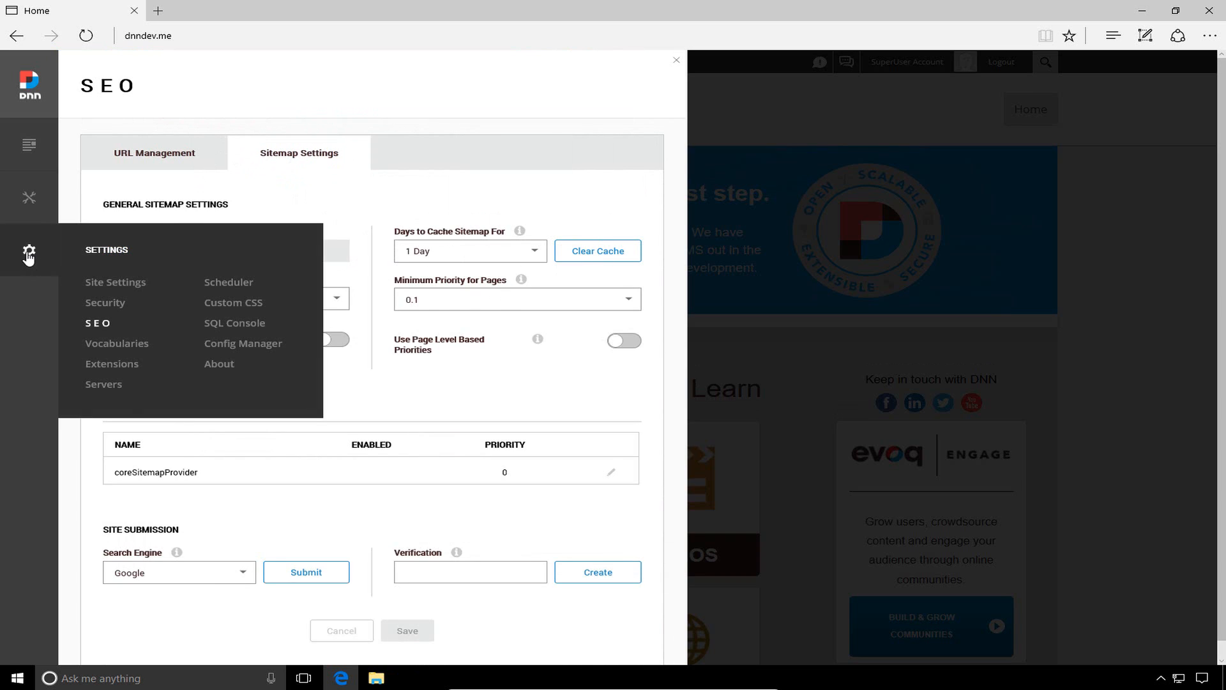
{"action": "left_click", "coordinate": [130, 345]}
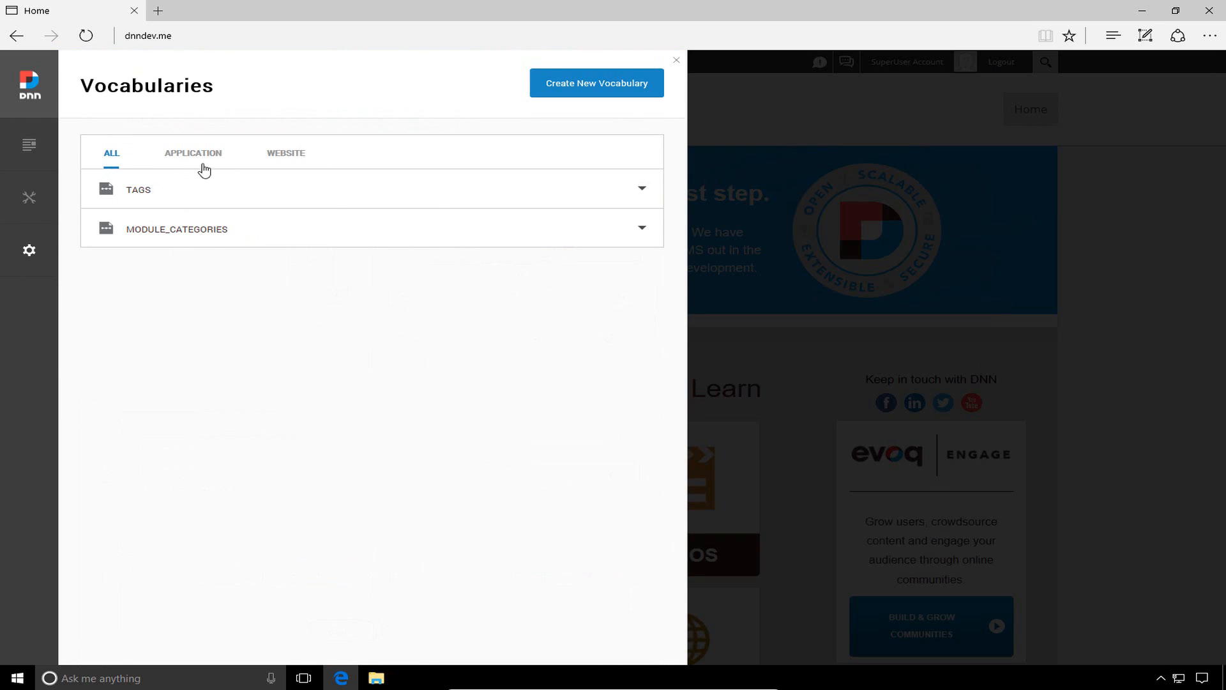
{"action": "mouse_move", "coordinate": [30, 251]}
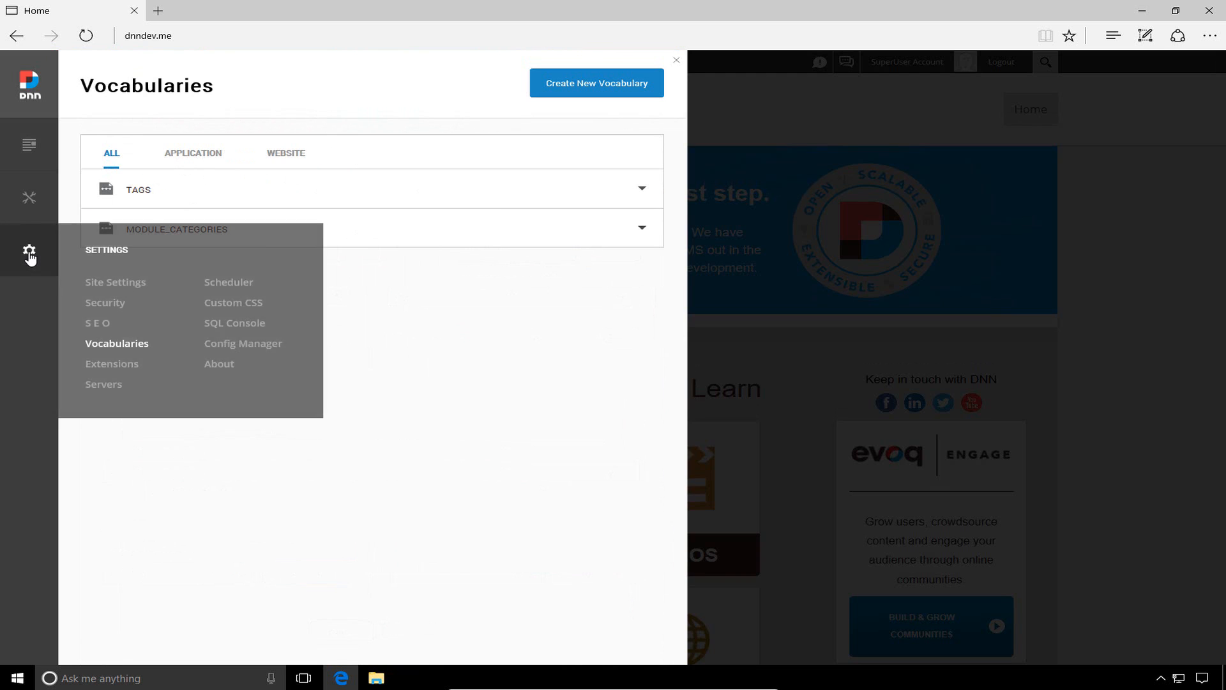
{"action": "left_click", "coordinate": [121, 364]}
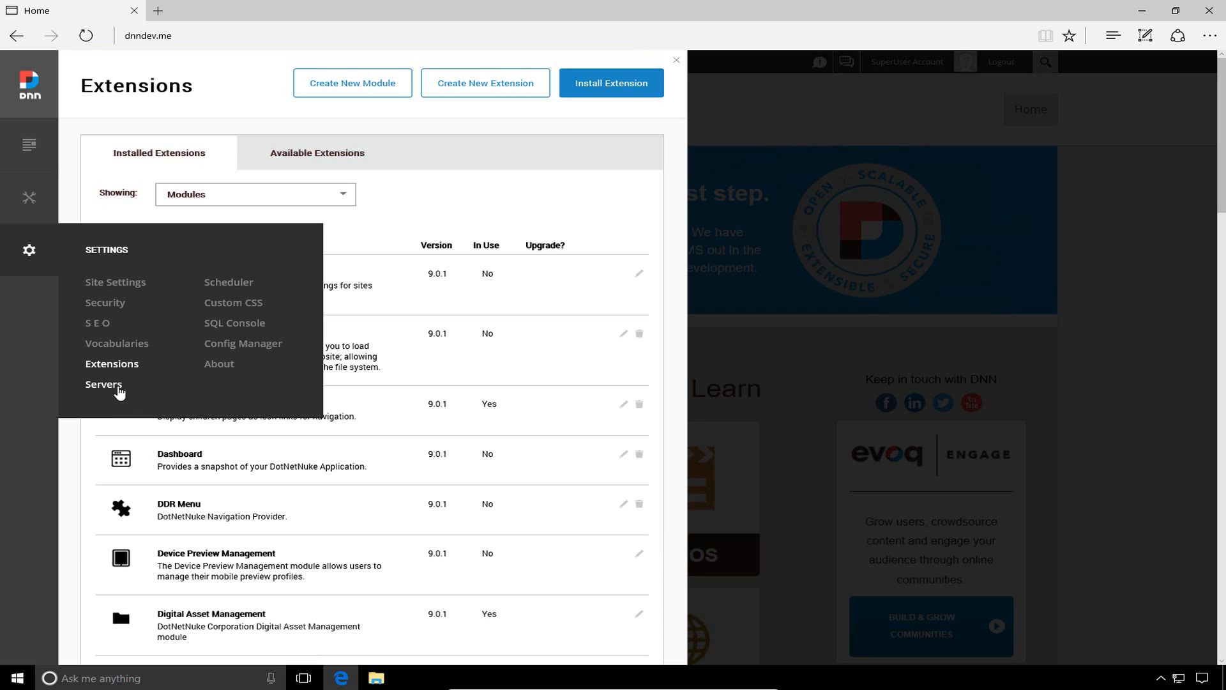
{"action": "left_click", "coordinate": [119, 391]}
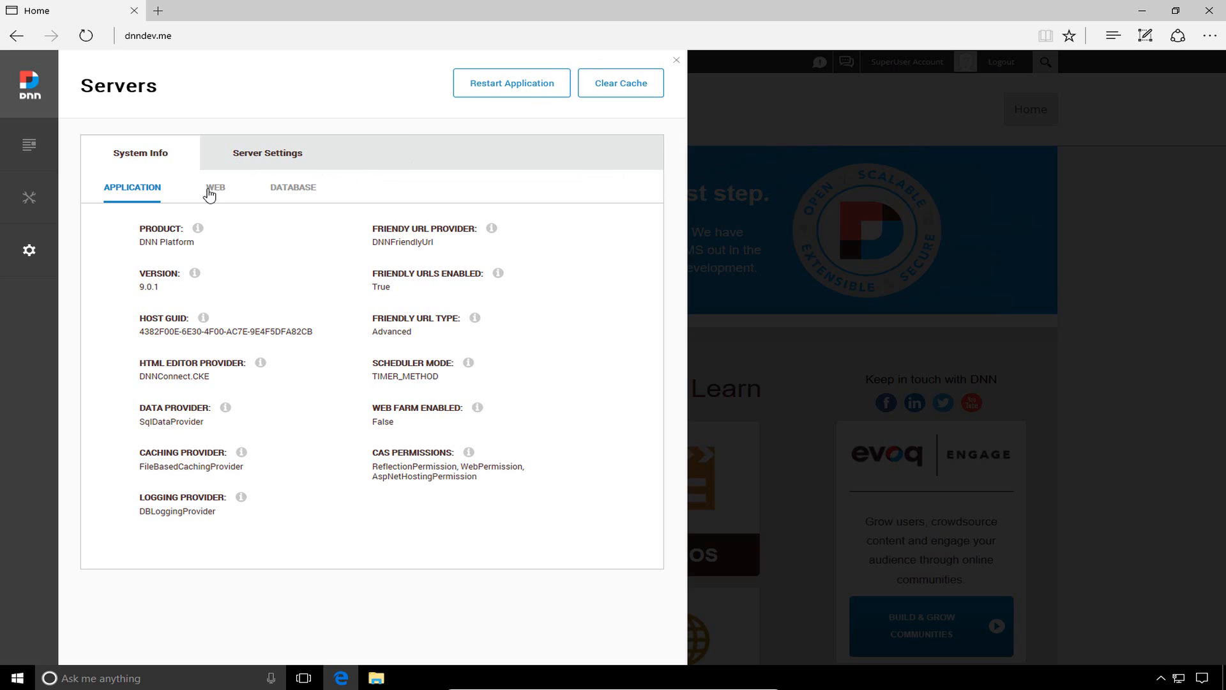
Show the Web server details and the SMTP settings: Anonymous authentication, SSL off, 50-message batches
{"action": "left_click", "coordinate": [222, 190]}
{"action": "left_click", "coordinate": [269, 155]}
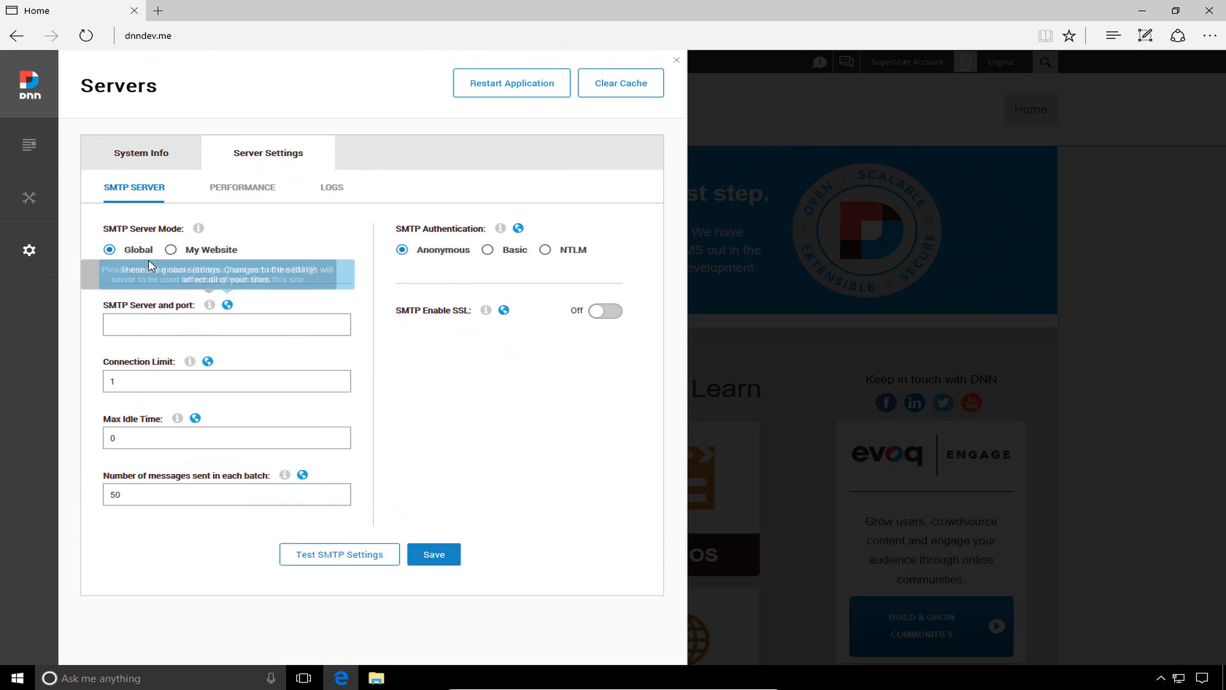
{"action": "mouse_move", "coordinate": [43, 266]}
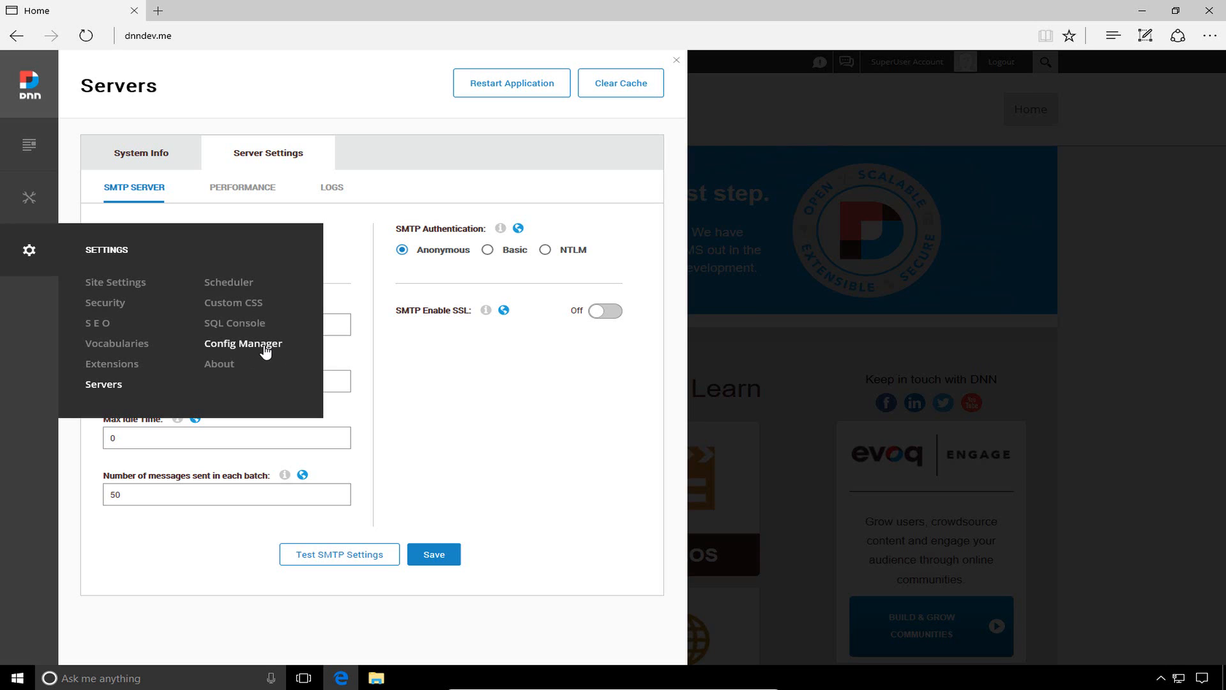
View the About panel, which shows no EVOQ licenses, then close it to reveal the home page
{"action": "left_click", "coordinate": [213, 367]}
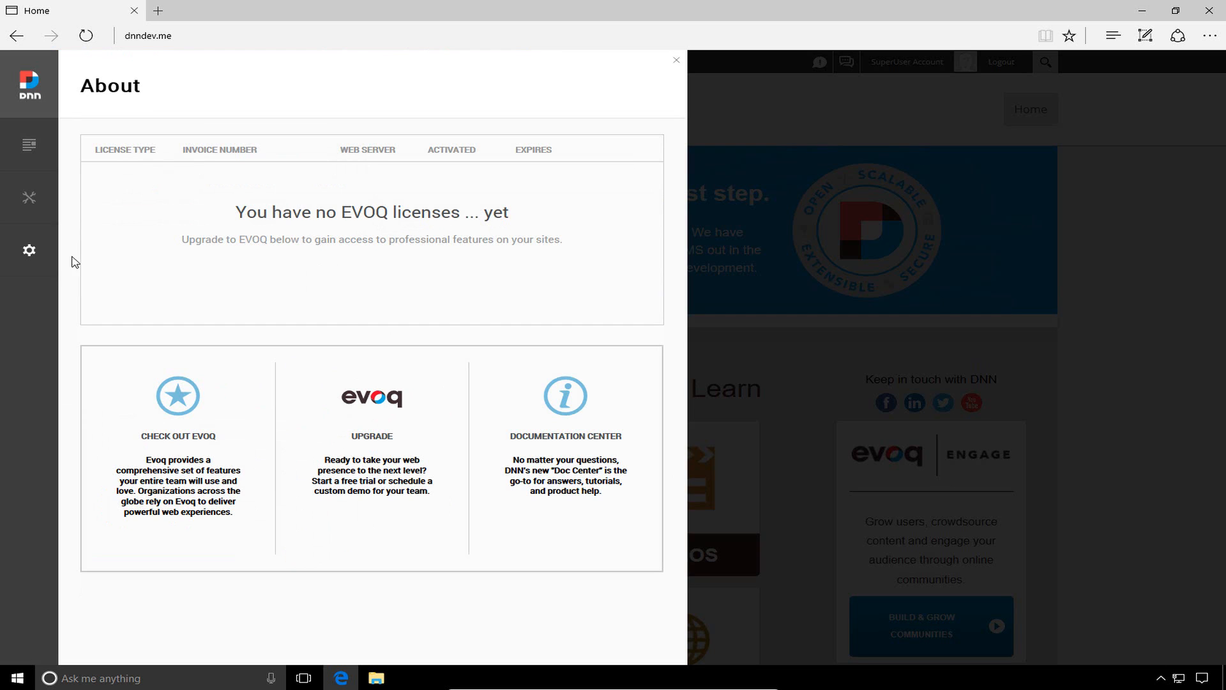
{"action": "mouse_move", "coordinate": [35, 167]}
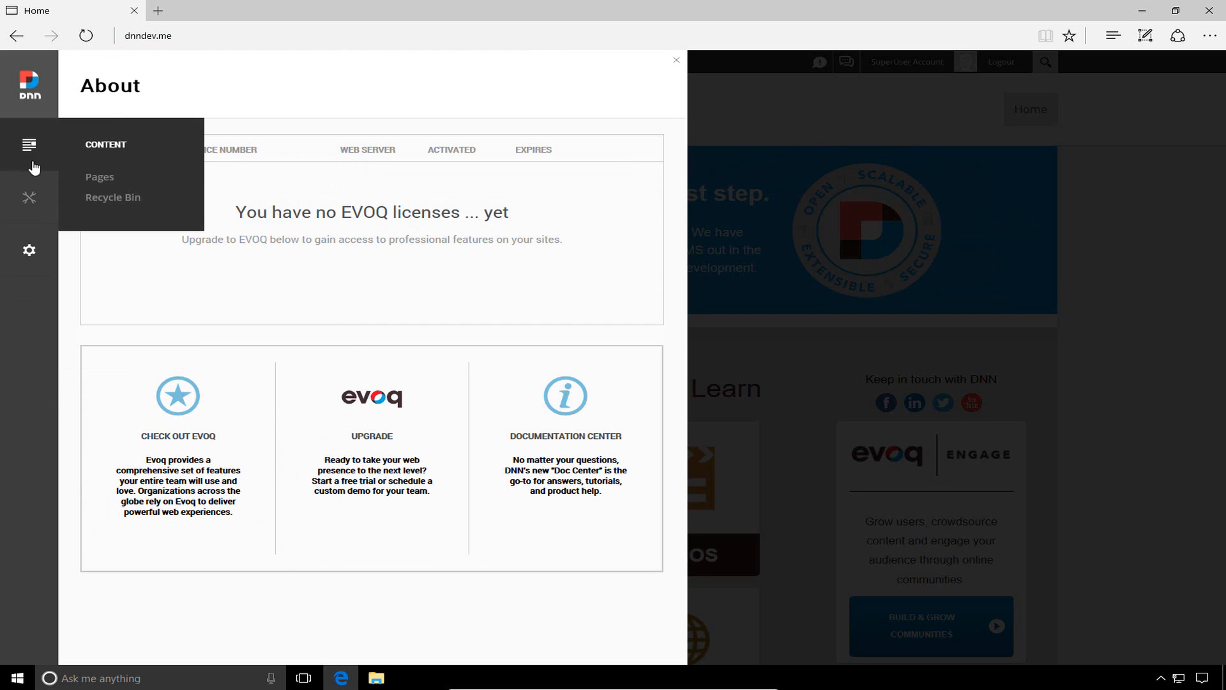
{"action": "left_click", "coordinate": [675, 61]}
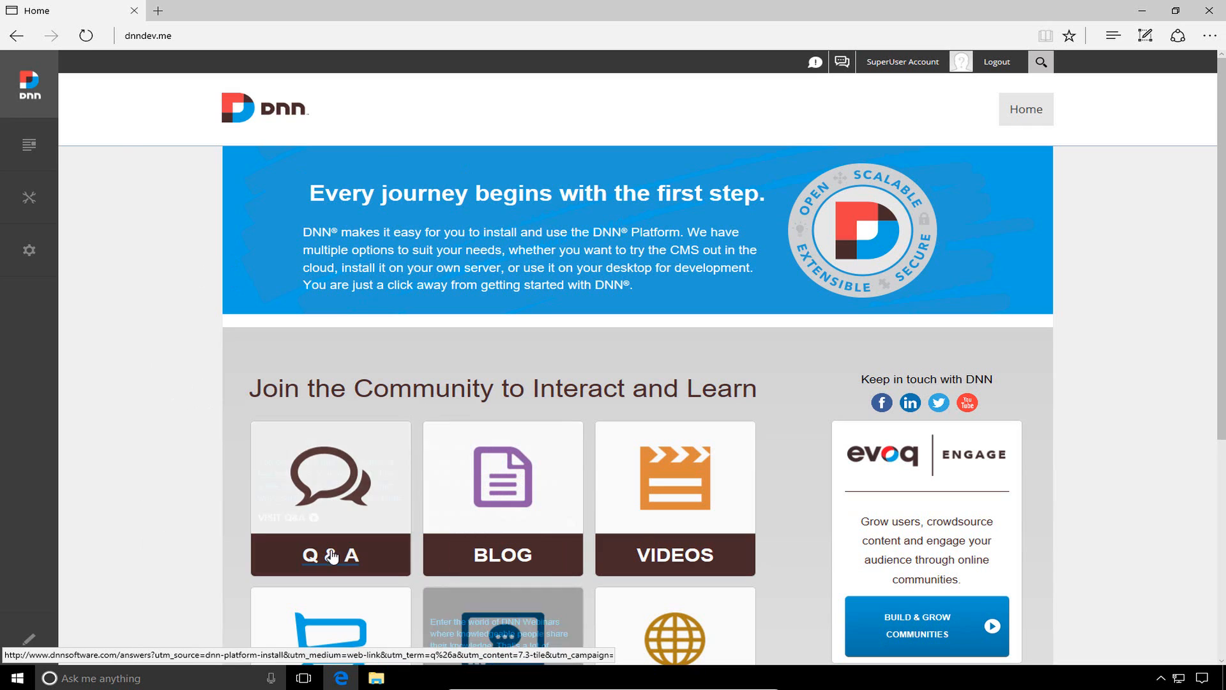
{"action": "left_click", "coordinate": [28, 648]}
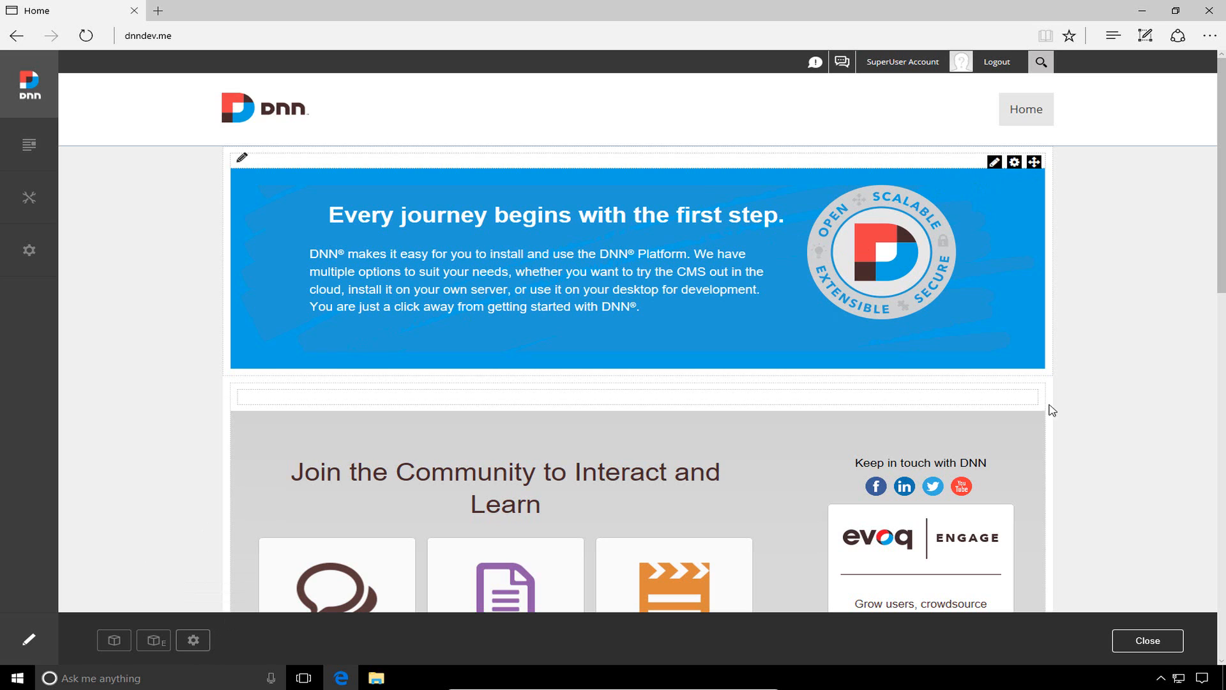
{"action": "left_click", "coordinate": [1146, 641]}
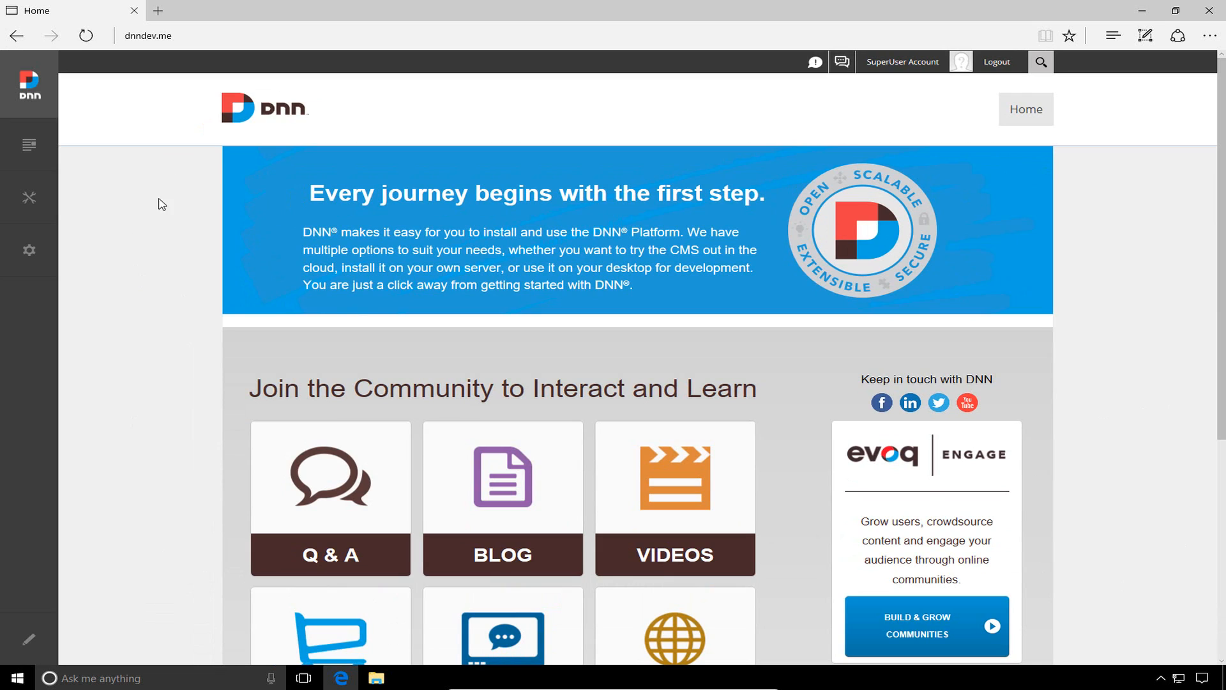
Load the DNN 9 docs short link cjh.am/dnndocs9 in a new Edge tab
{"action": "left_click", "coordinate": [158, 11]}
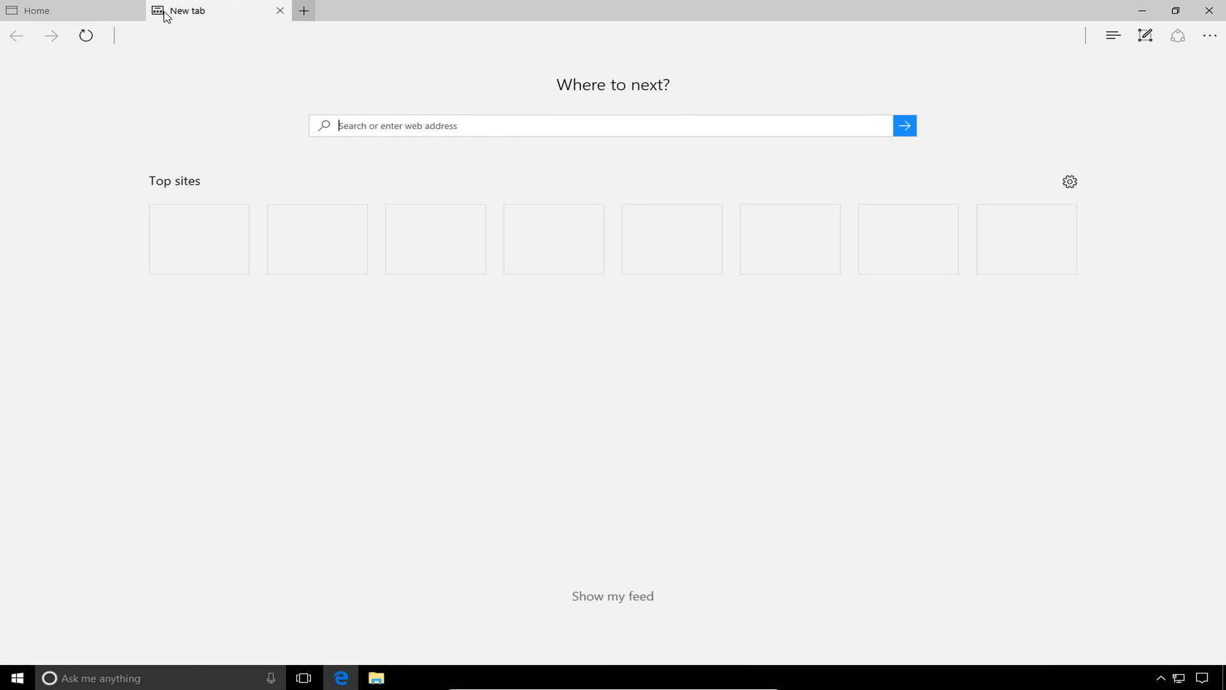
{"action": "left_click", "coordinate": [460, 125]}
{"action": "type", "text": "c"}
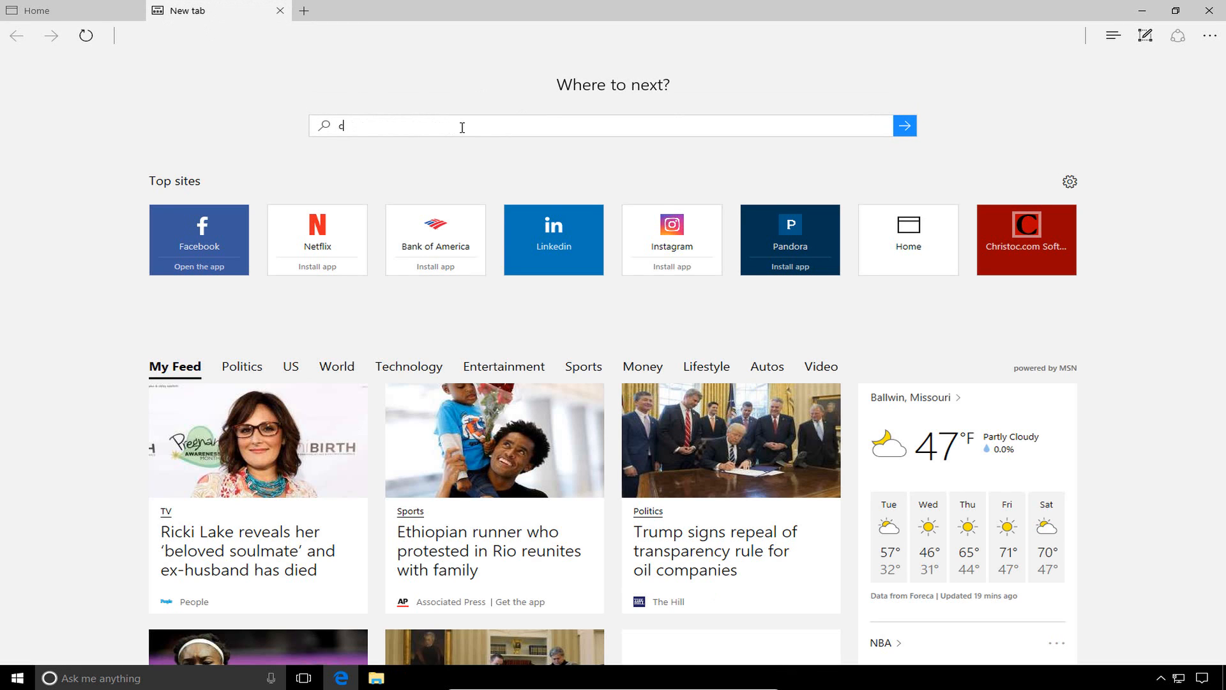
{"action": "type", "text": "jh."}
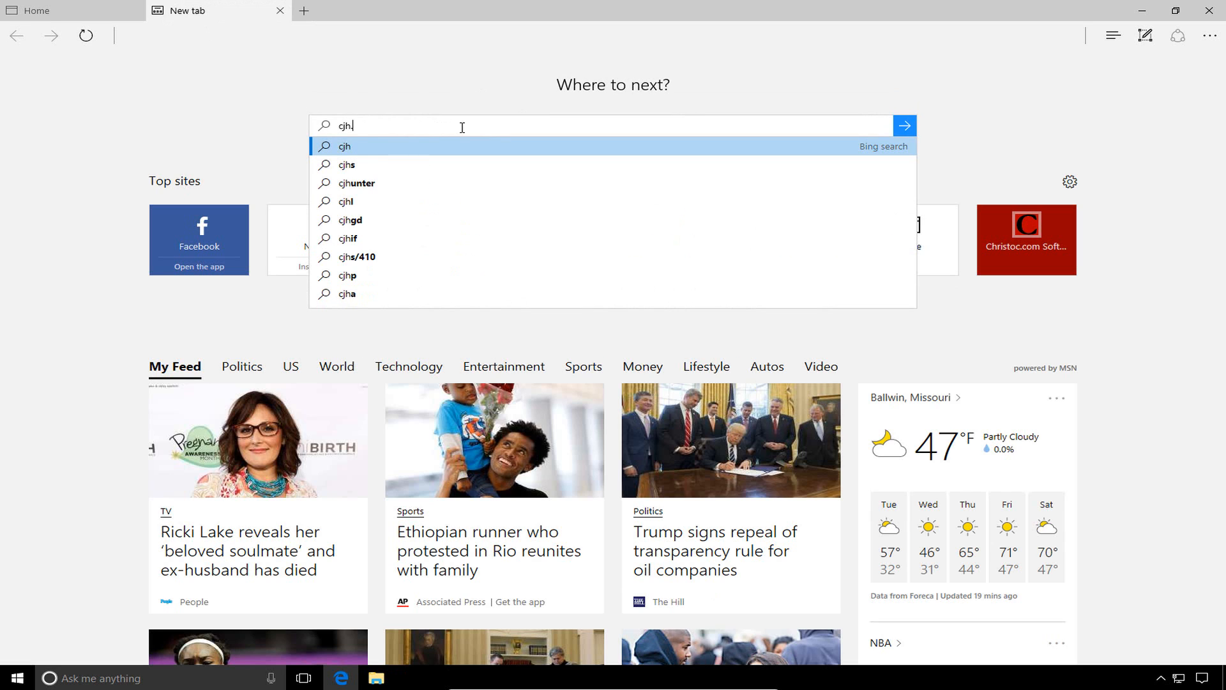
{"action": "type", "text": "am/dnn"}
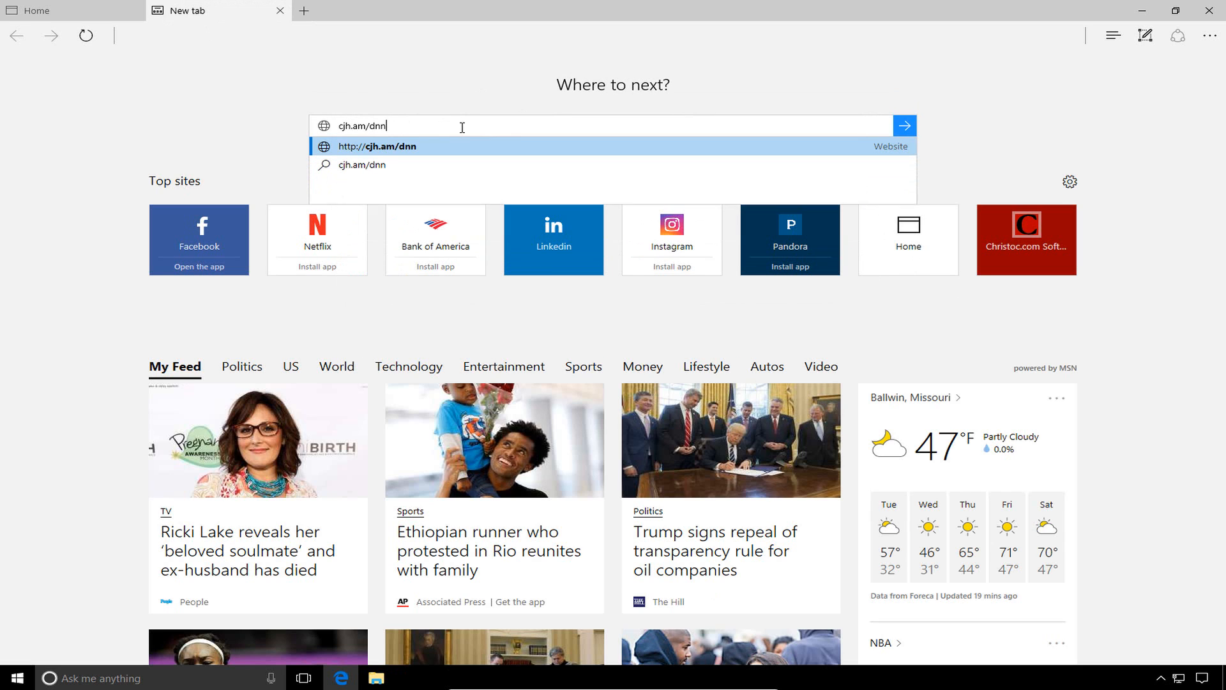
{"action": "type", "text": "docs9"}
{"action": "key", "text": "Return"}
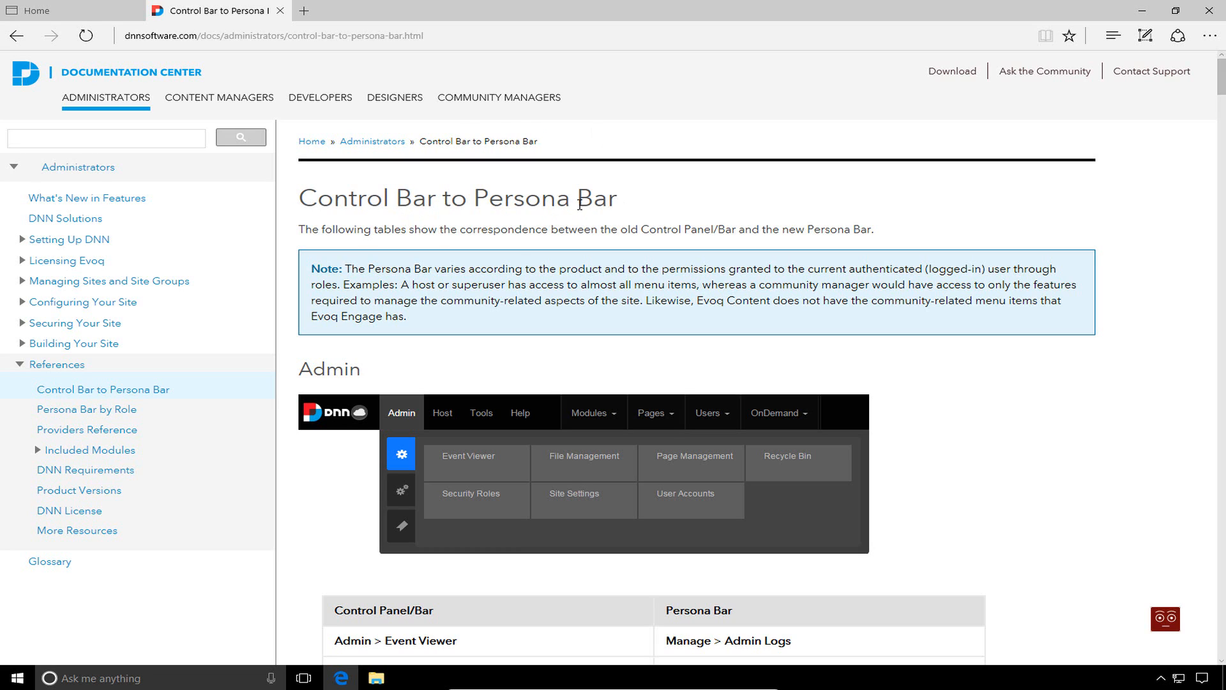
Scroll through the tables mapping old Admin and Host items to Persona Bar locations
{"action": "scroll", "coordinate": [607, 172], "scroll_direction": "down", "scroll_amount": 3}
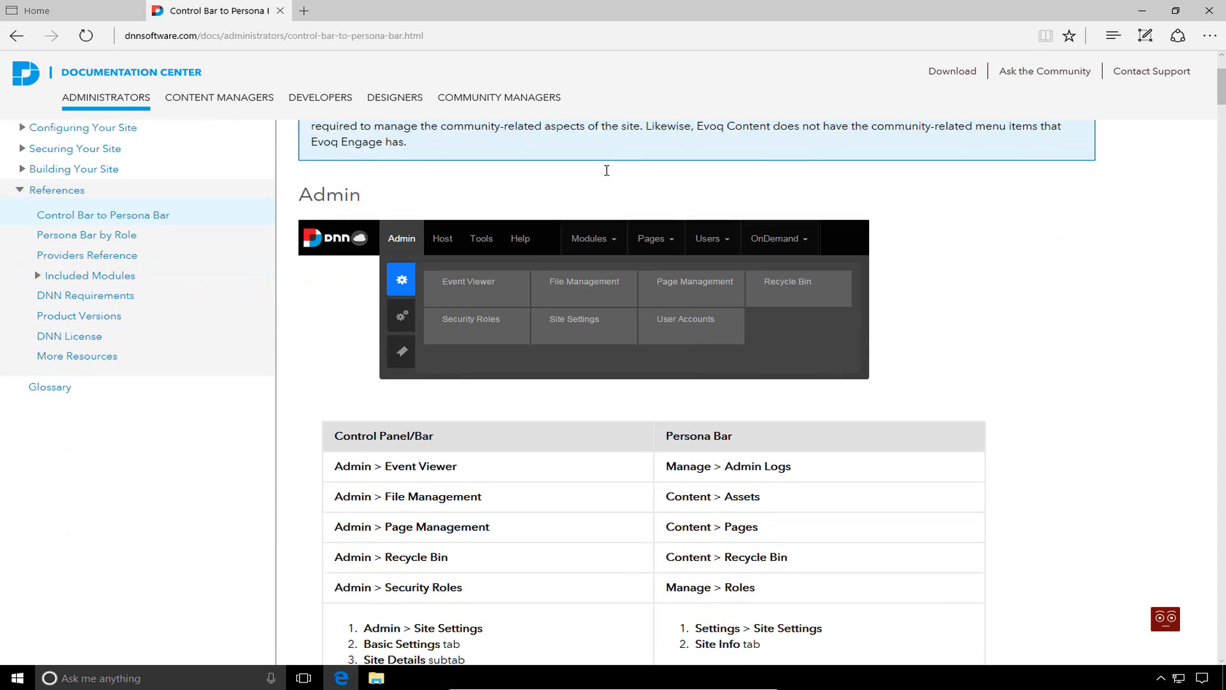
{"action": "scroll", "coordinate": [522, 428], "scroll_direction": "down", "scroll_amount": 1}
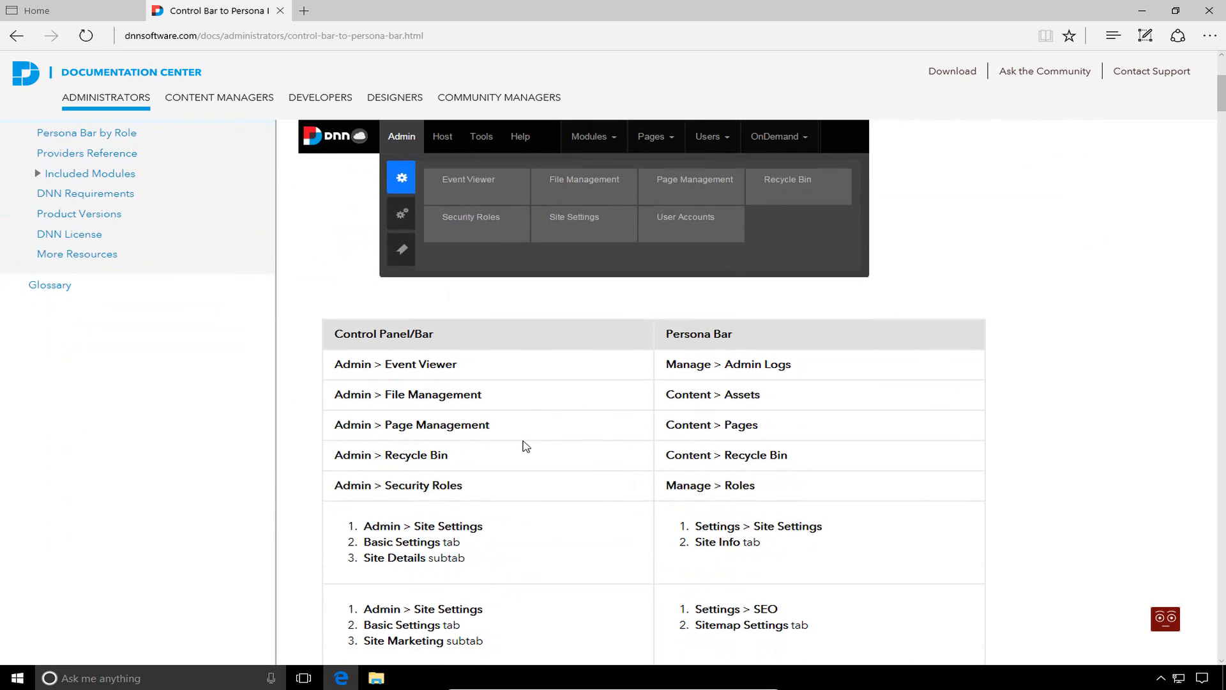
{"action": "scroll", "coordinate": [516, 437], "scroll_direction": "up", "scroll_amount": 1}
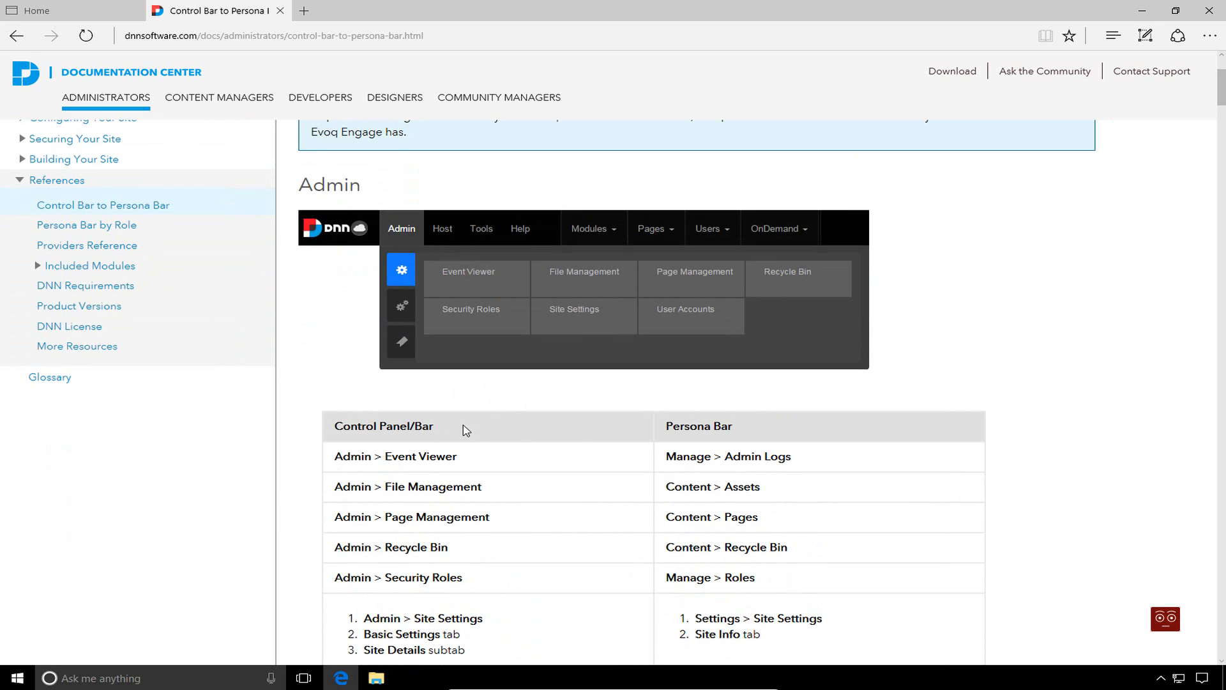
{"action": "scroll", "coordinate": [766, 429], "scroll_direction": "down", "scroll_amount": 1}
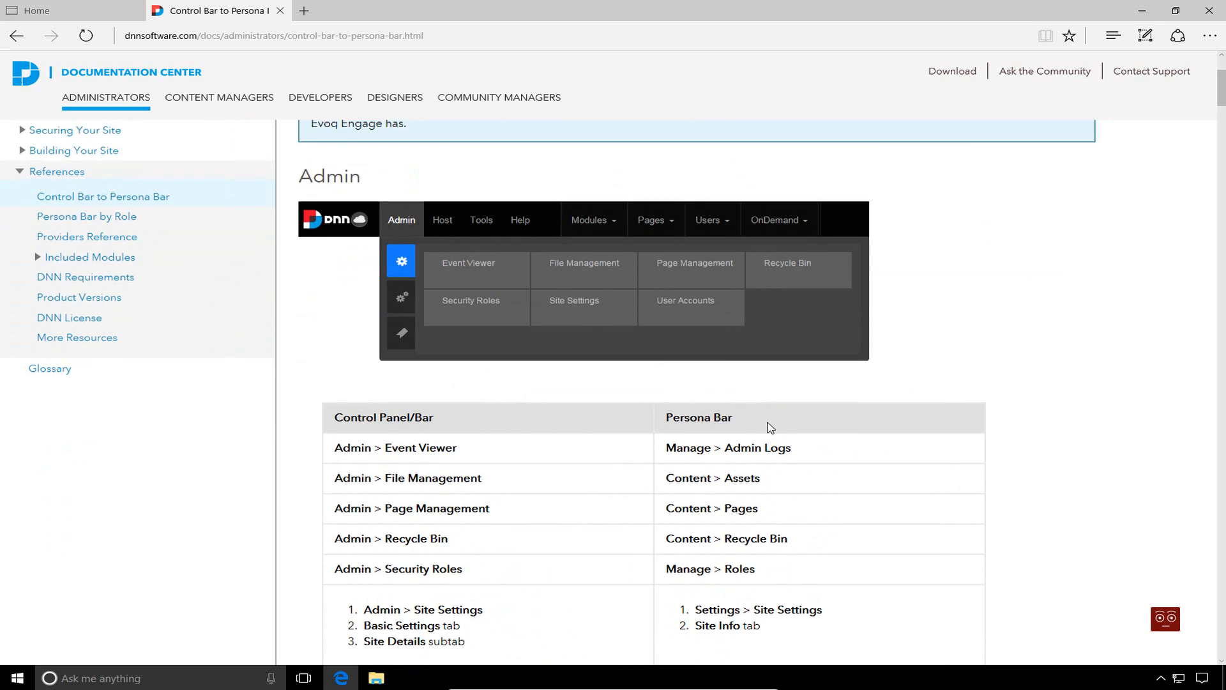
{"action": "scroll", "coordinate": [786, 361], "scroll_direction": "down", "scroll_amount": 1}
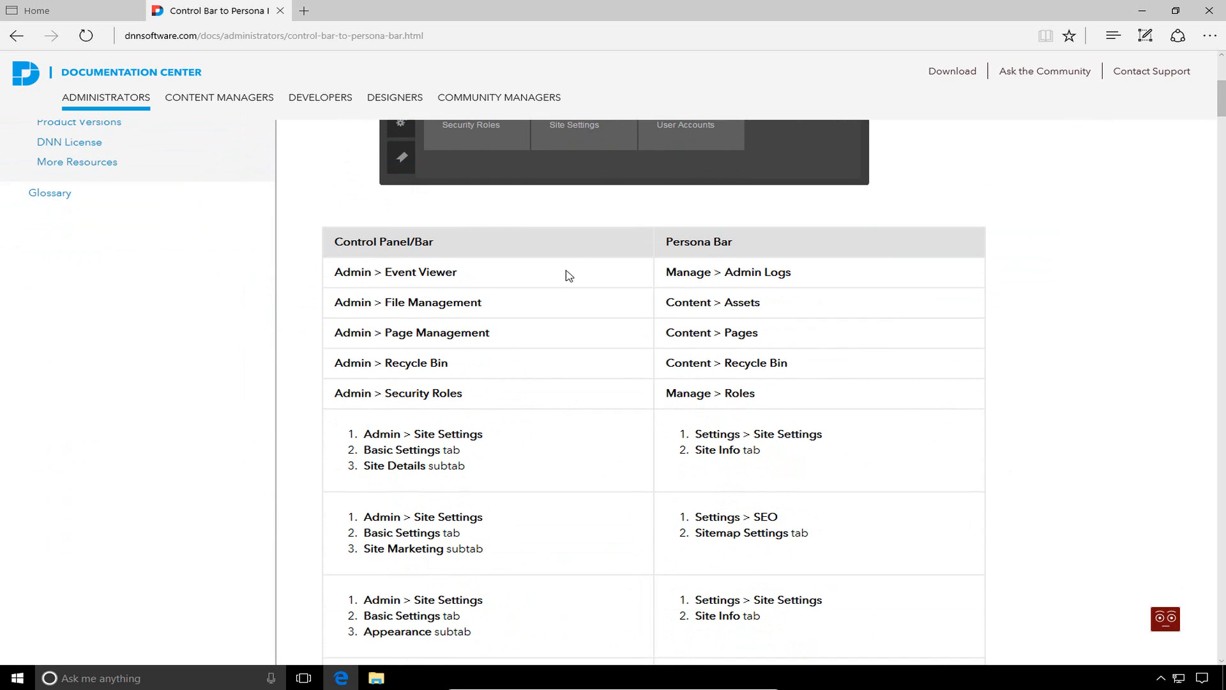
{"action": "scroll", "coordinate": [531, 242], "scroll_direction": "down", "scroll_amount": 10}
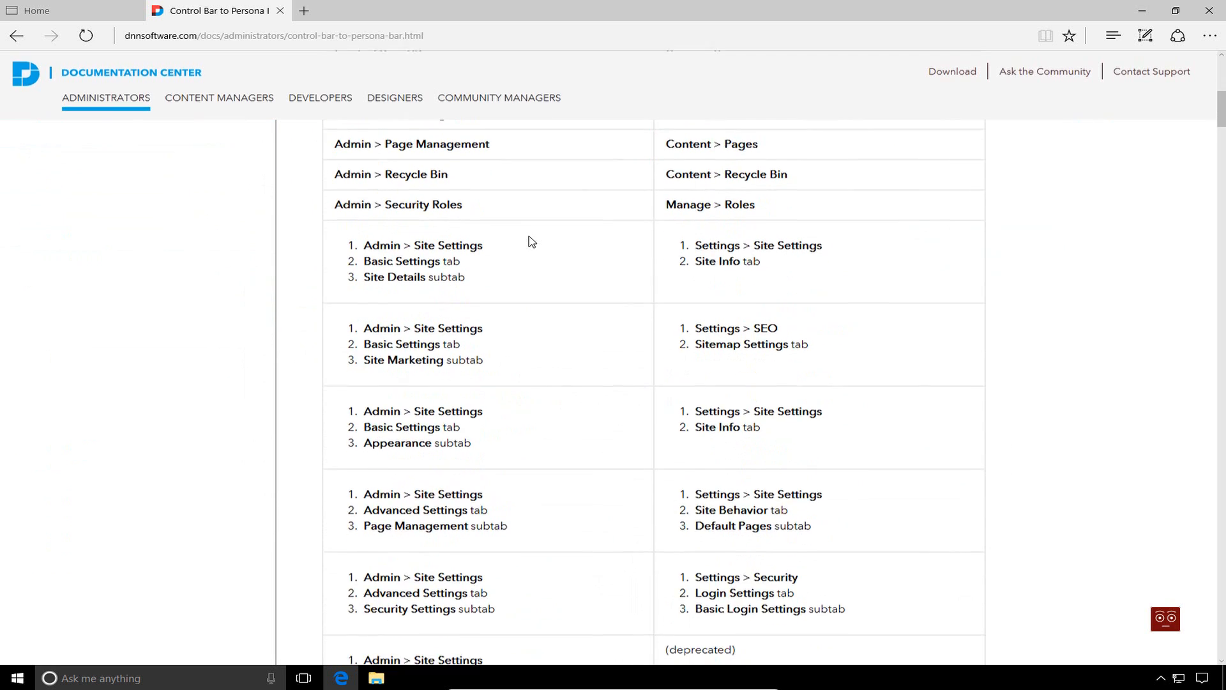
{"action": "scroll", "coordinate": [531, 242], "scroll_direction": "up", "scroll_amount": 3}
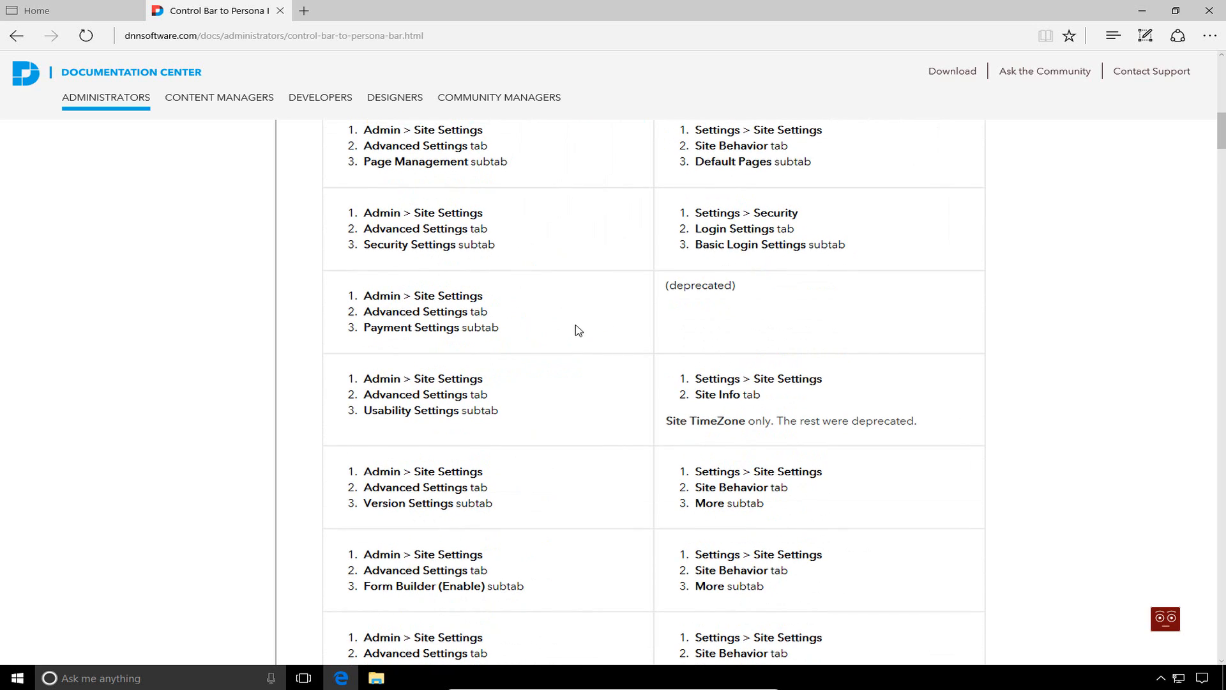
{"action": "scroll", "coordinate": [578, 330], "scroll_direction": "down", "scroll_amount": 17}
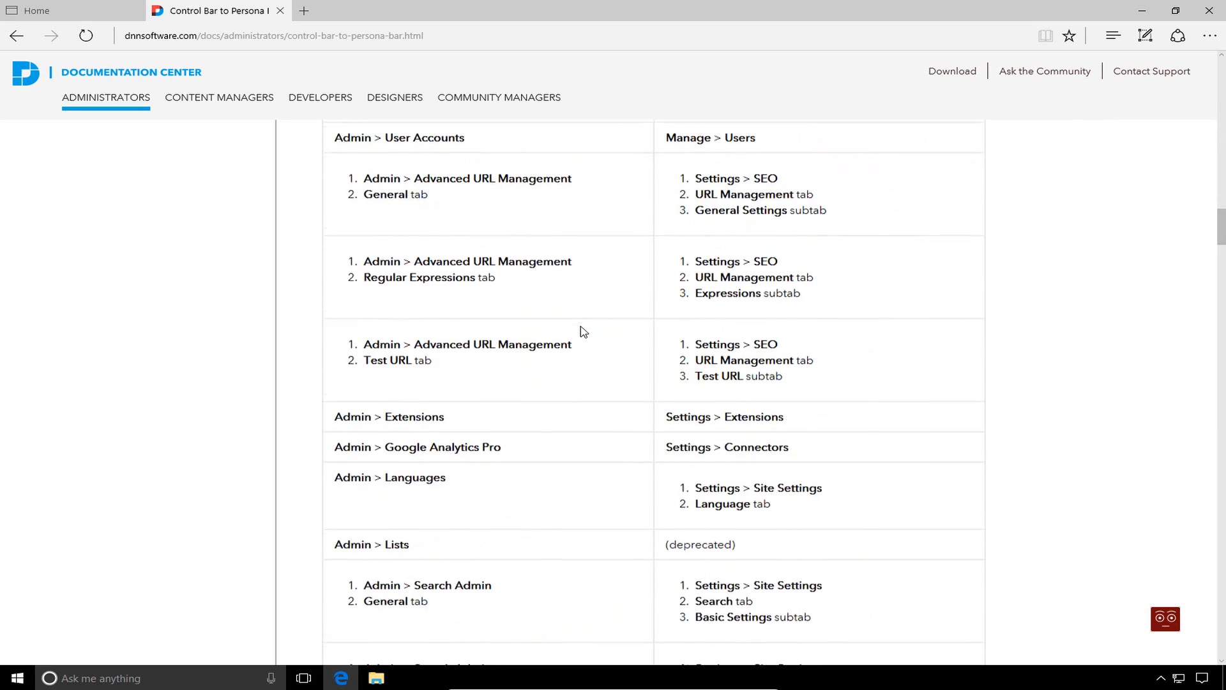
{"action": "scroll", "coordinate": [583, 331], "scroll_direction": "down", "scroll_amount": 20}
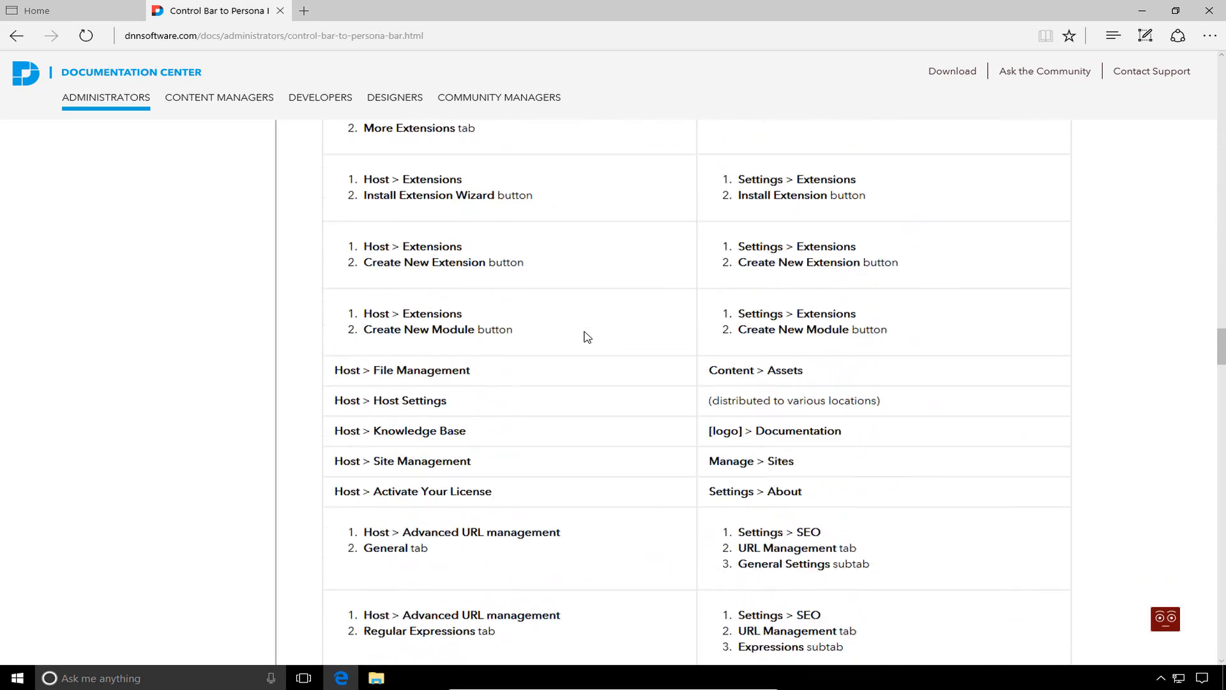
{"action": "scroll", "coordinate": [587, 336], "scroll_direction": "down", "scroll_amount": 20}
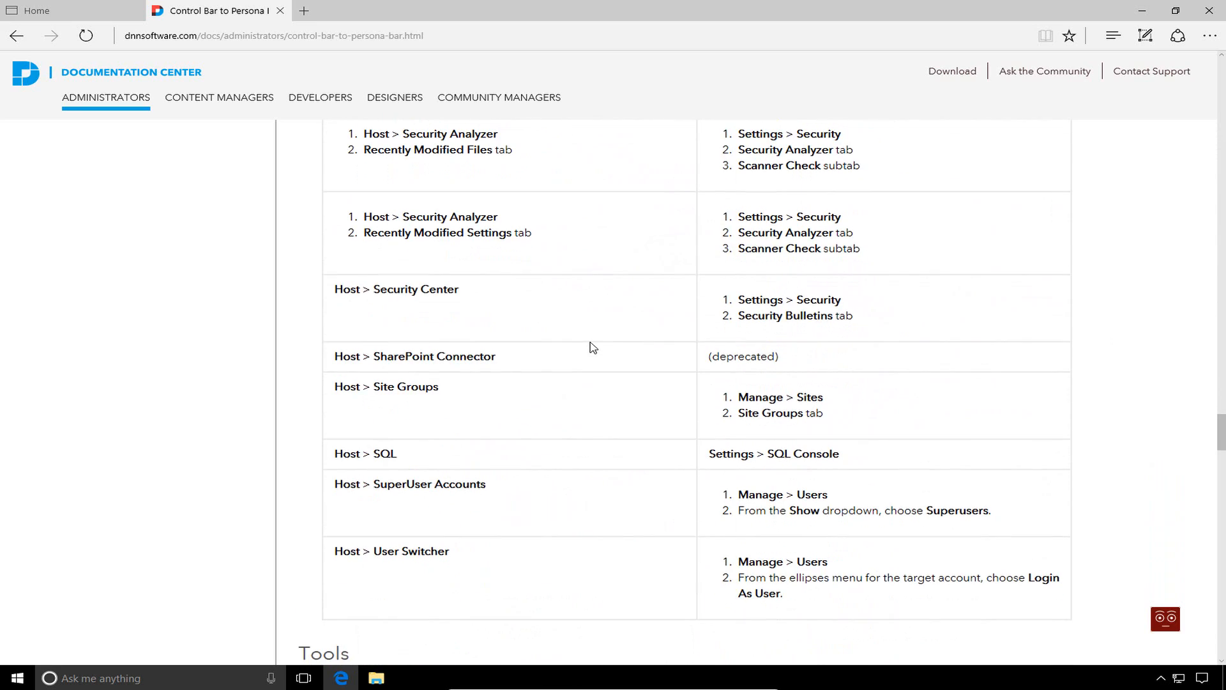
Return to the top of the documentation page and switch back to the DNN site's tab
{"action": "key", "text": "Home"}
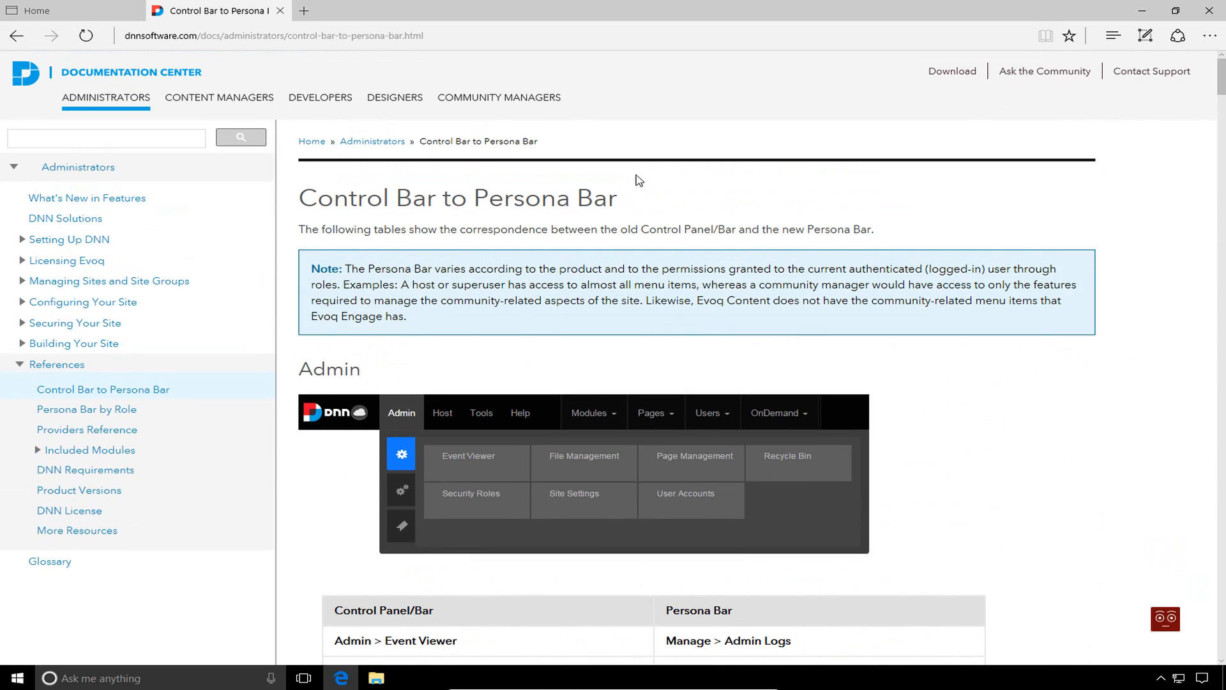
{"action": "left_click_drag", "start_coordinate": [619, 199], "coordinate": [397, 200]}
{"action": "left_click", "coordinate": [583, 200]}
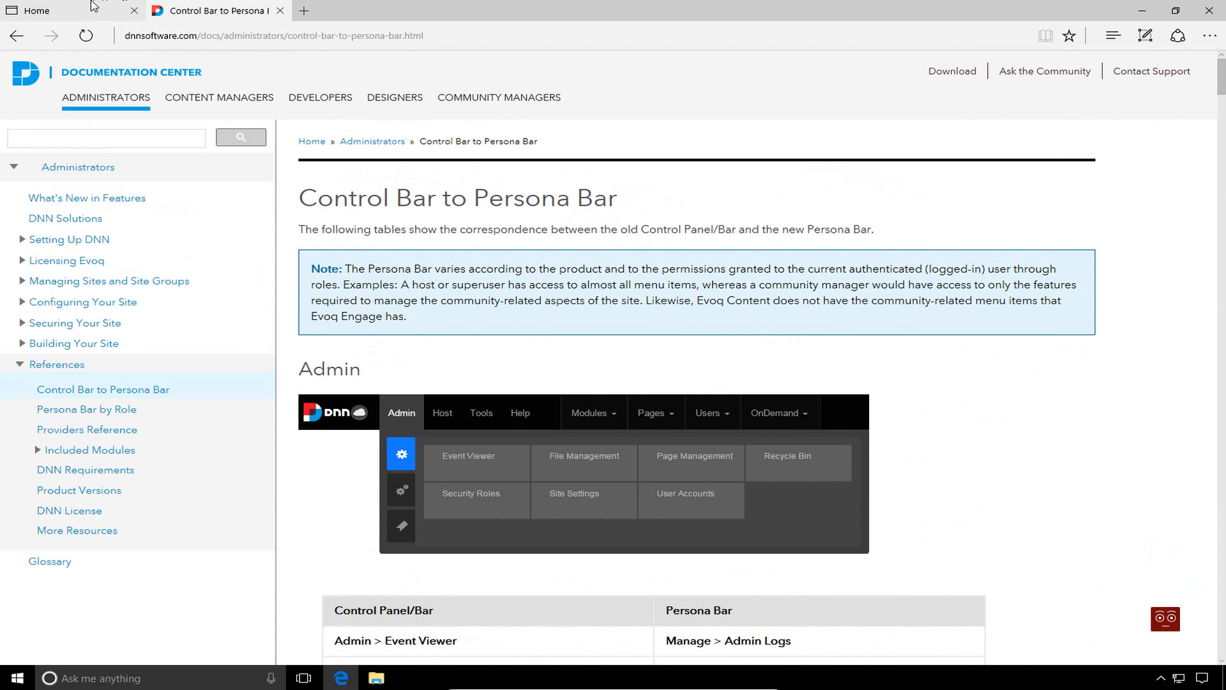
{"action": "left_click", "coordinate": [121, 7]}
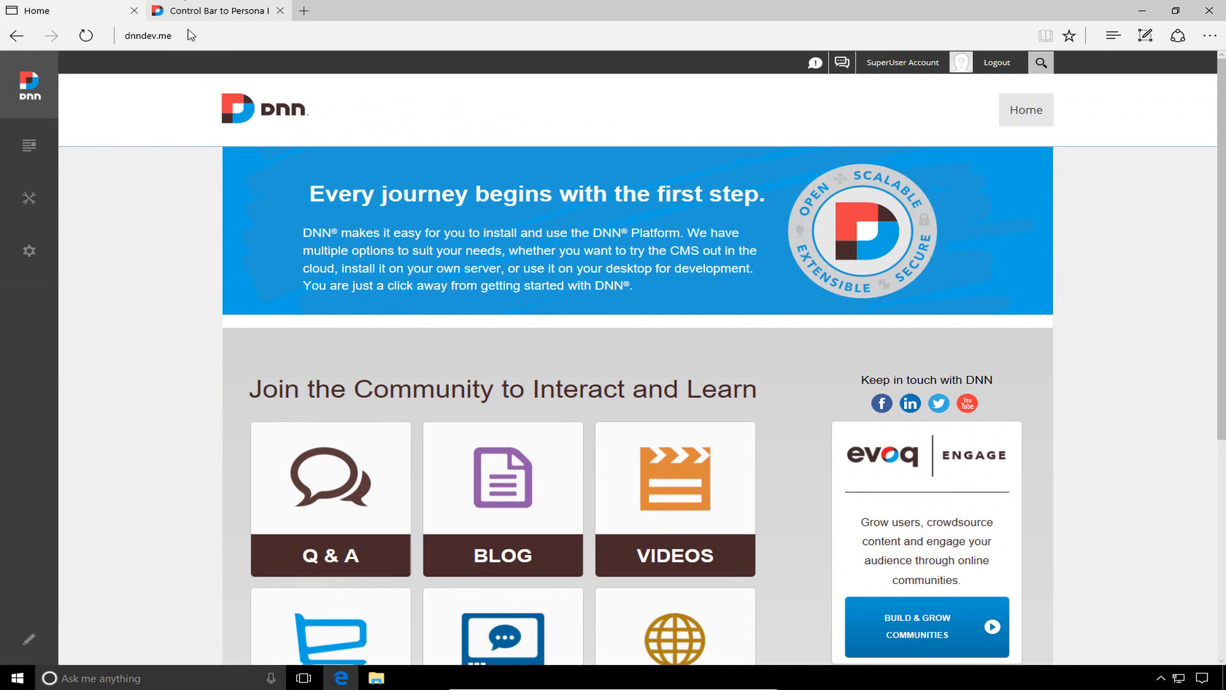
{"action": "left_click", "coordinate": [240, 36]}
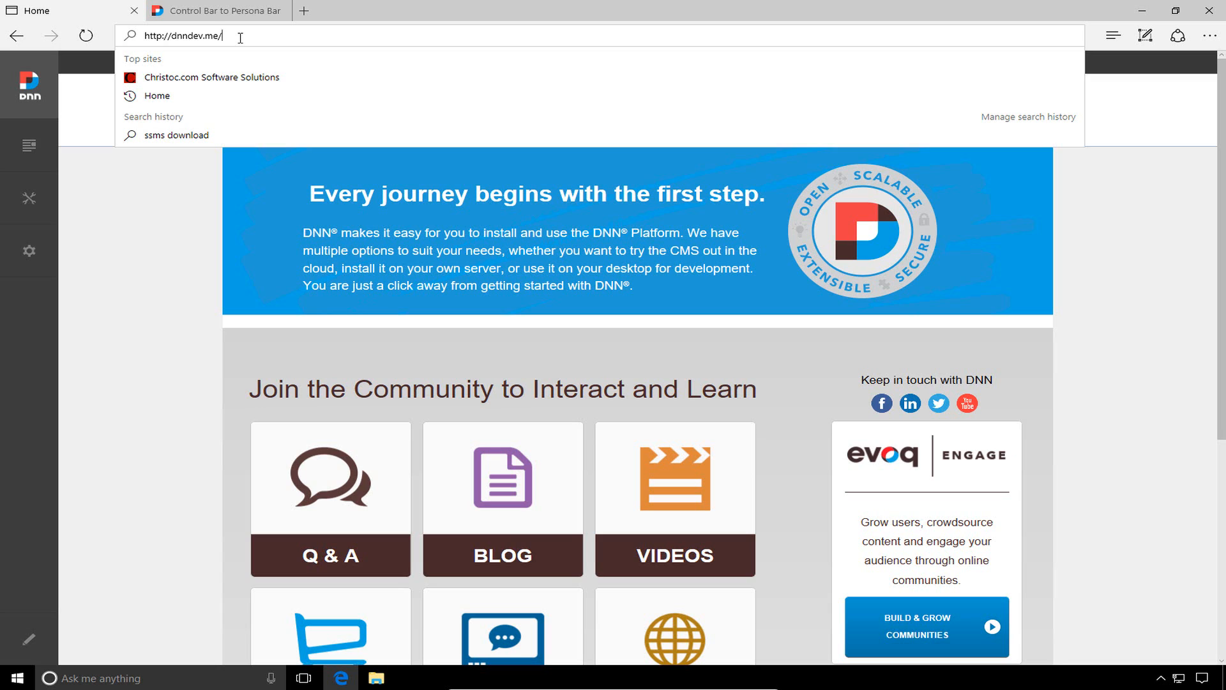
{"action": "type", "text": "admin"}
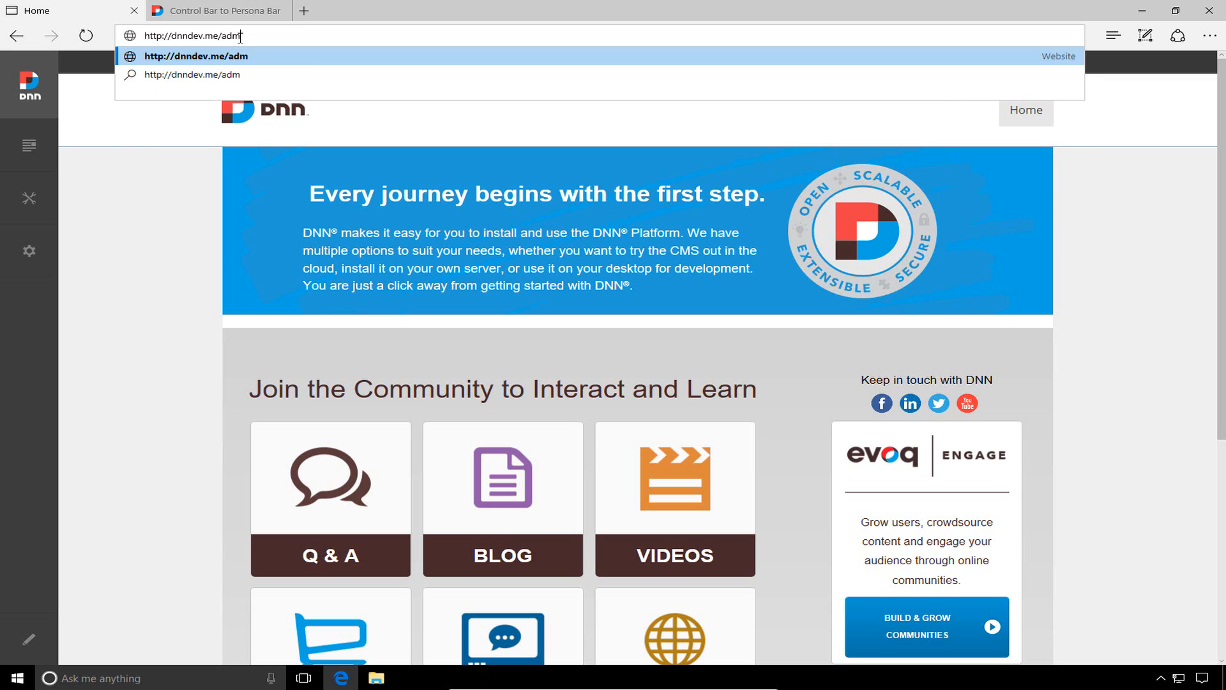
{"action": "key", "text": "Return"}
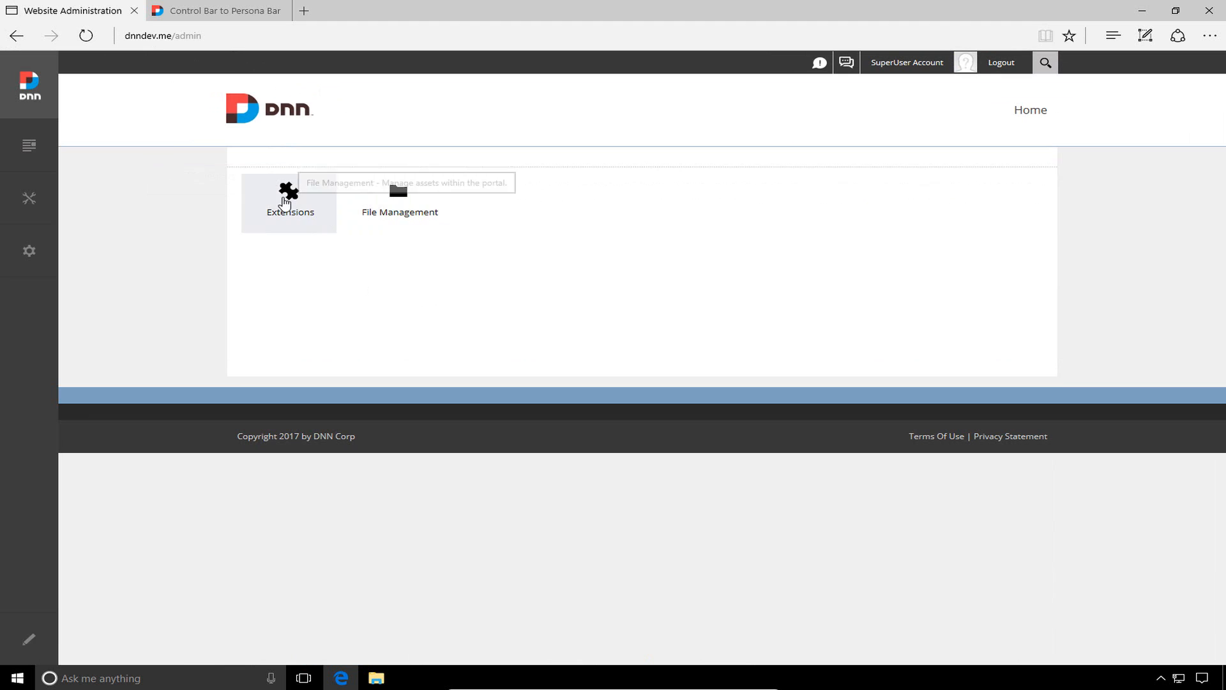
Replace admin with host in the address, landing on the suggested host File-Management page
{"action": "mouse_move", "coordinate": [44, 245]}
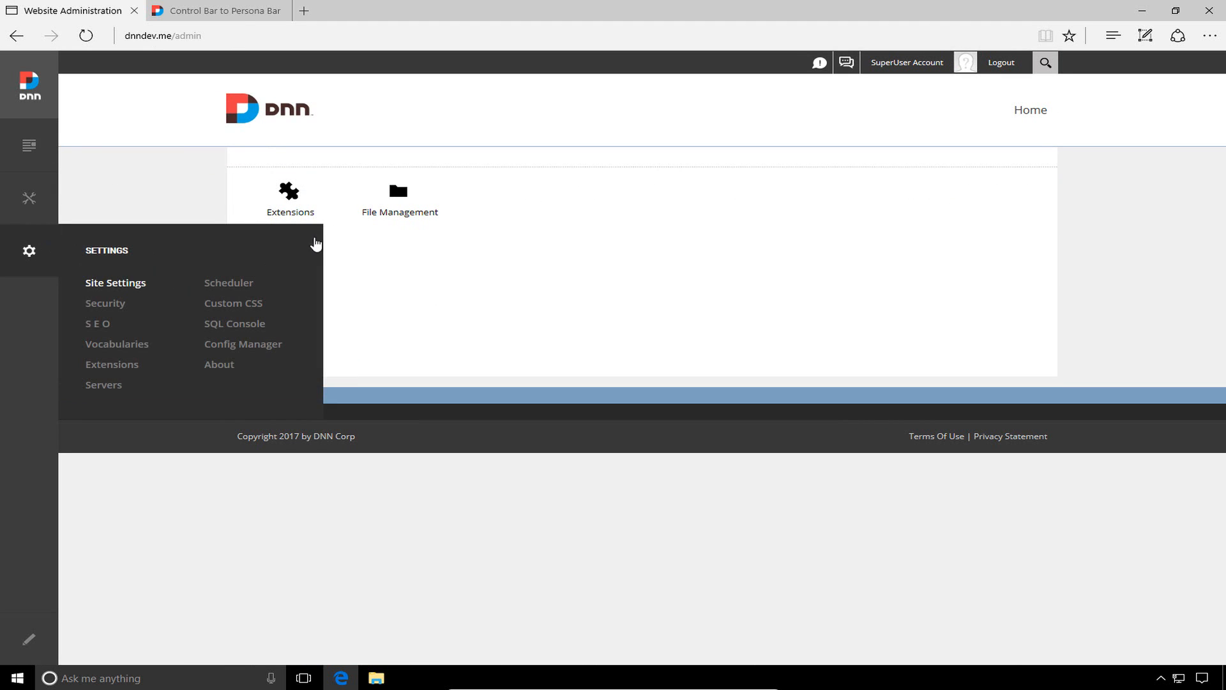
{"action": "left_click", "coordinate": [219, 37]}
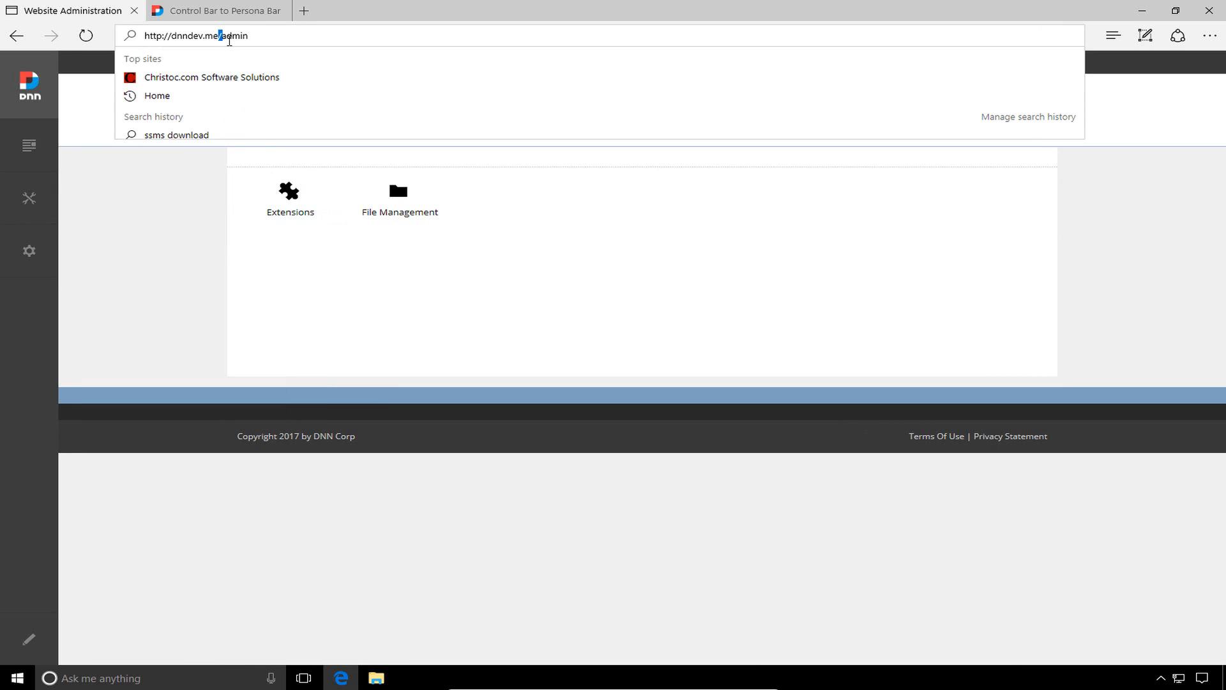
{"action": "left_click_drag", "start_coordinate": [221, 36], "coordinate": [278, 62]}
{"action": "type", "text": "host"}
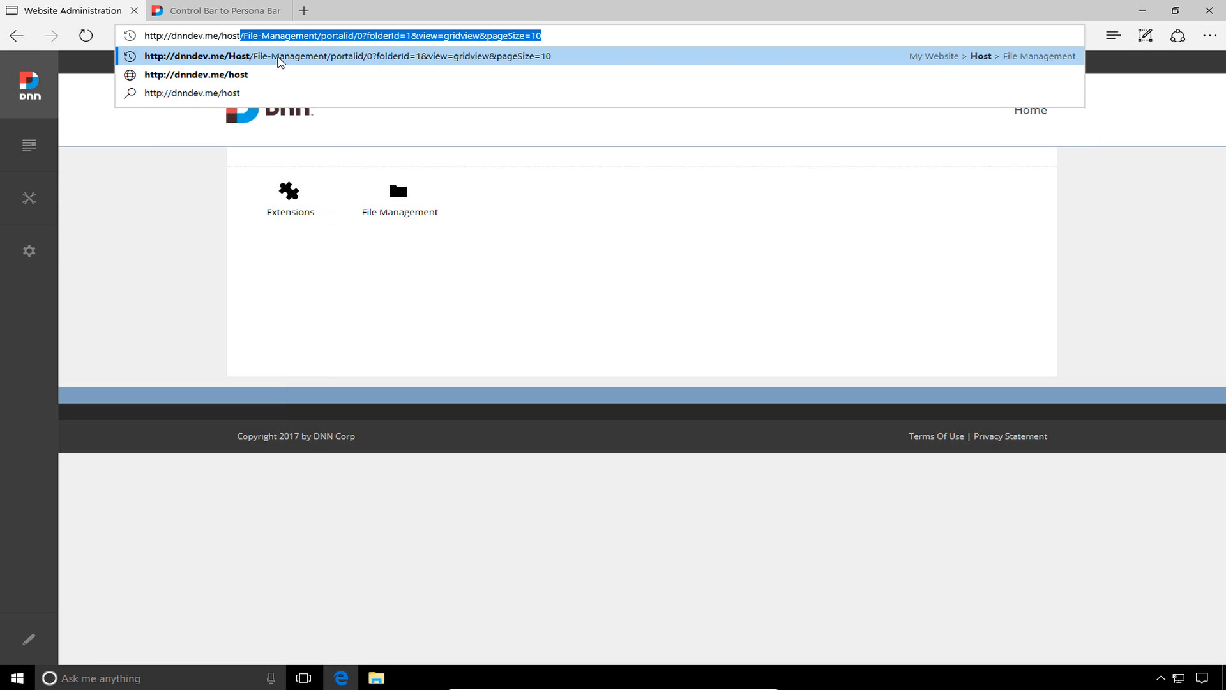
{"action": "key", "text": "Return"}
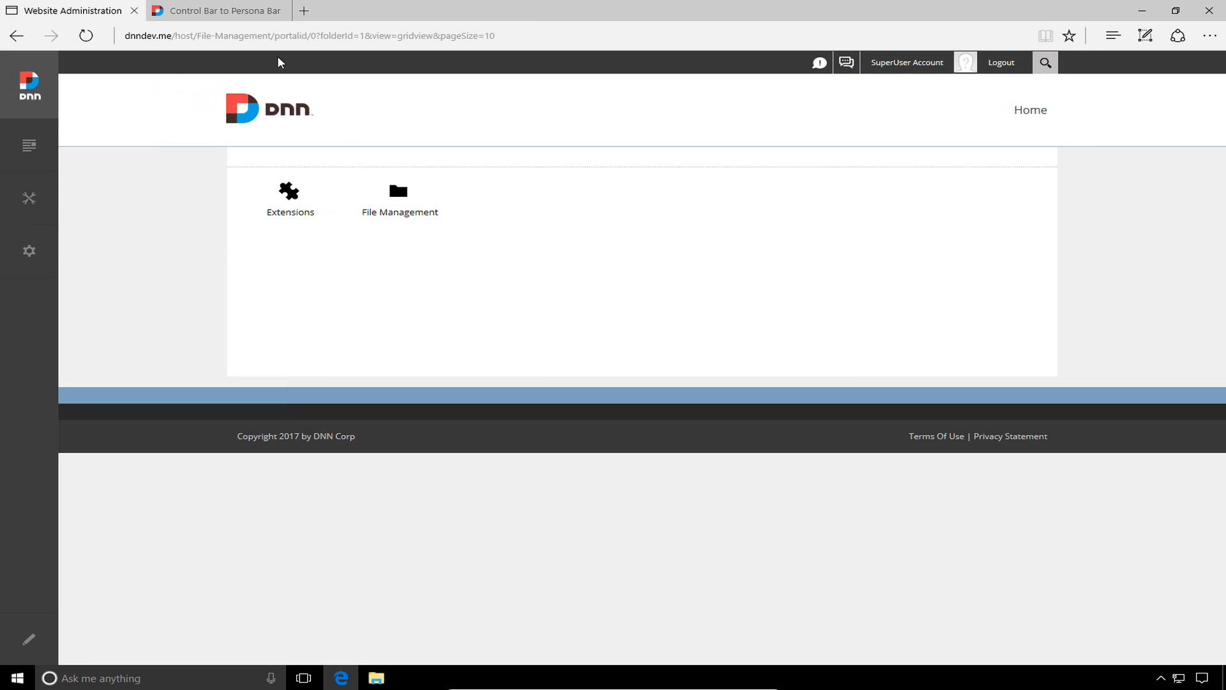
{"action": "key", "text": "ctrl+l"}
{"action": "key", "text": "End"}
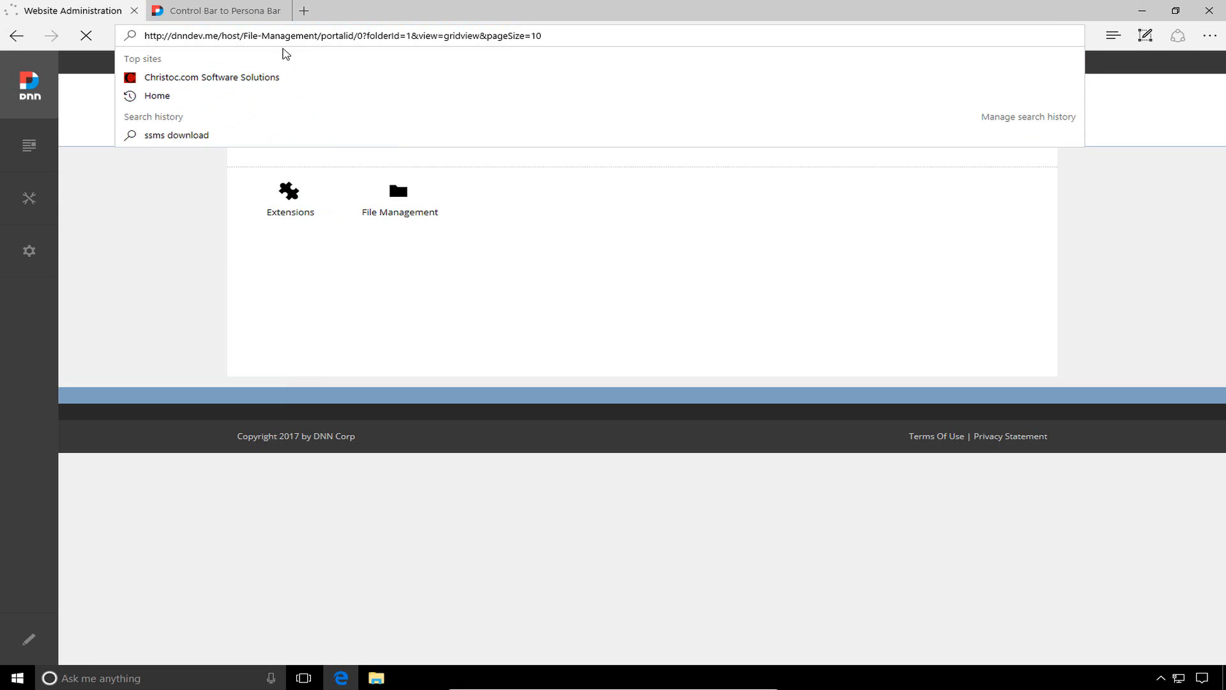
{"action": "left_click", "coordinate": [247, 36], "text": "shift"}
{"action": "left_click", "coordinate": [225, 37], "text": "shift"}
{"action": "key", "text": "BackSpace"}
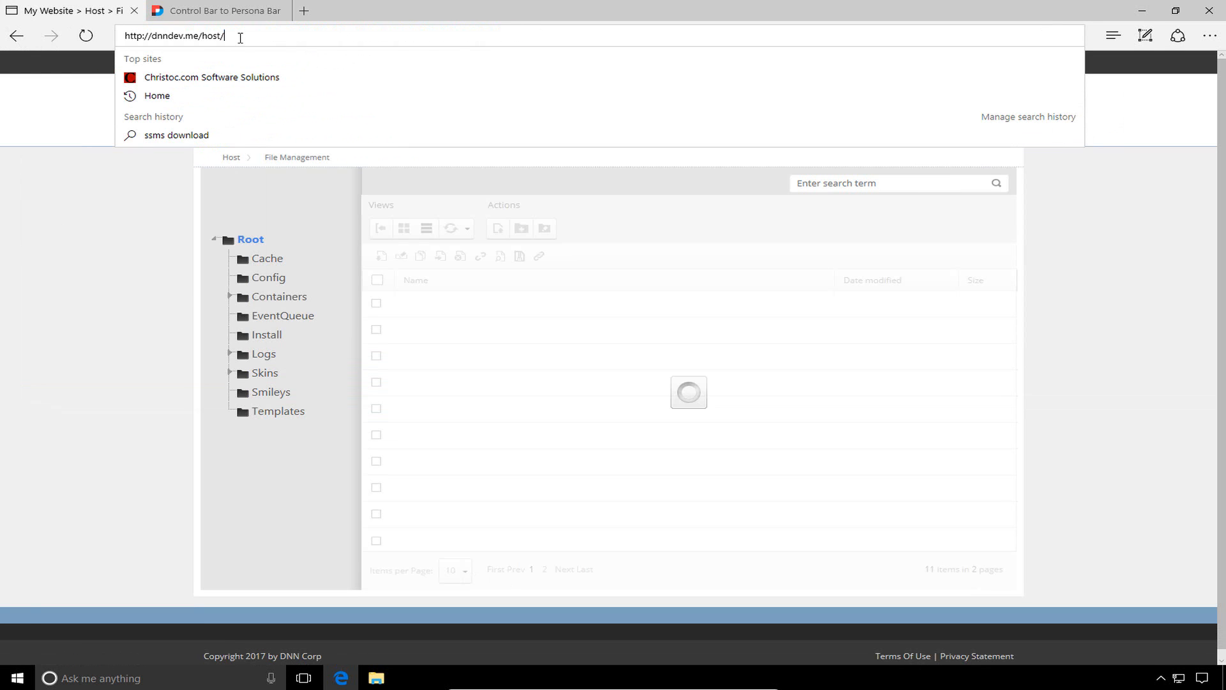
{"action": "key", "text": "Return"}
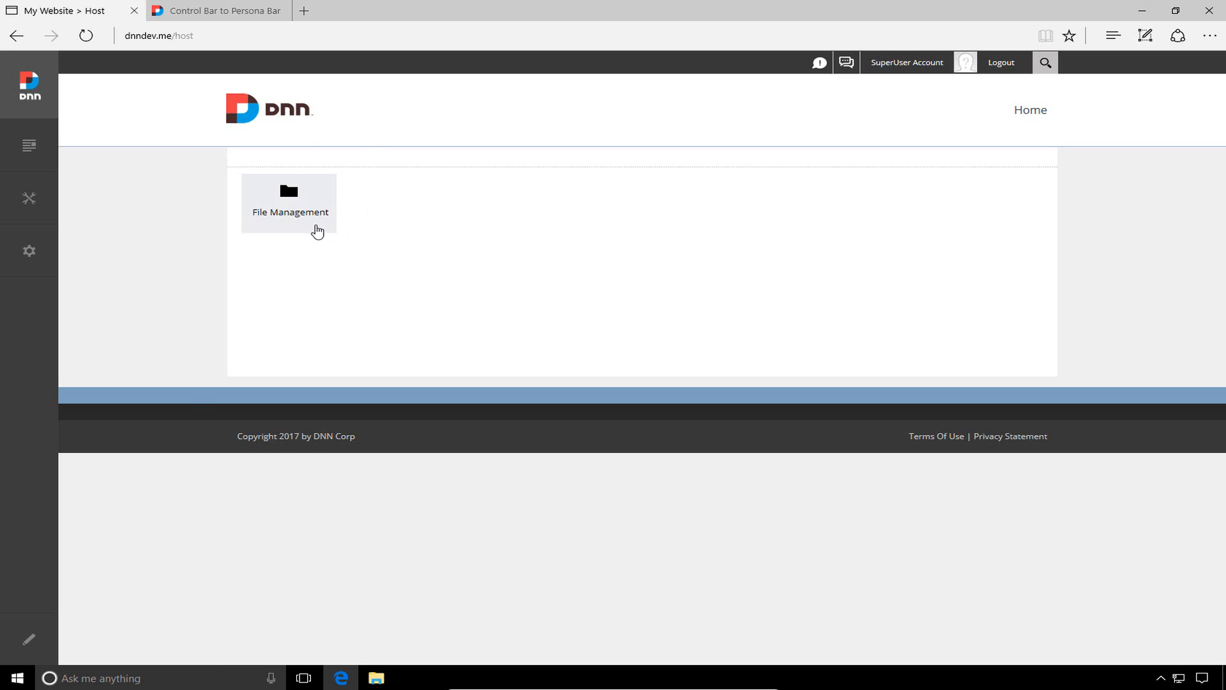
{"action": "double_click", "coordinate": [197, 37]}
{"action": "left_click", "coordinate": [223, 38]}
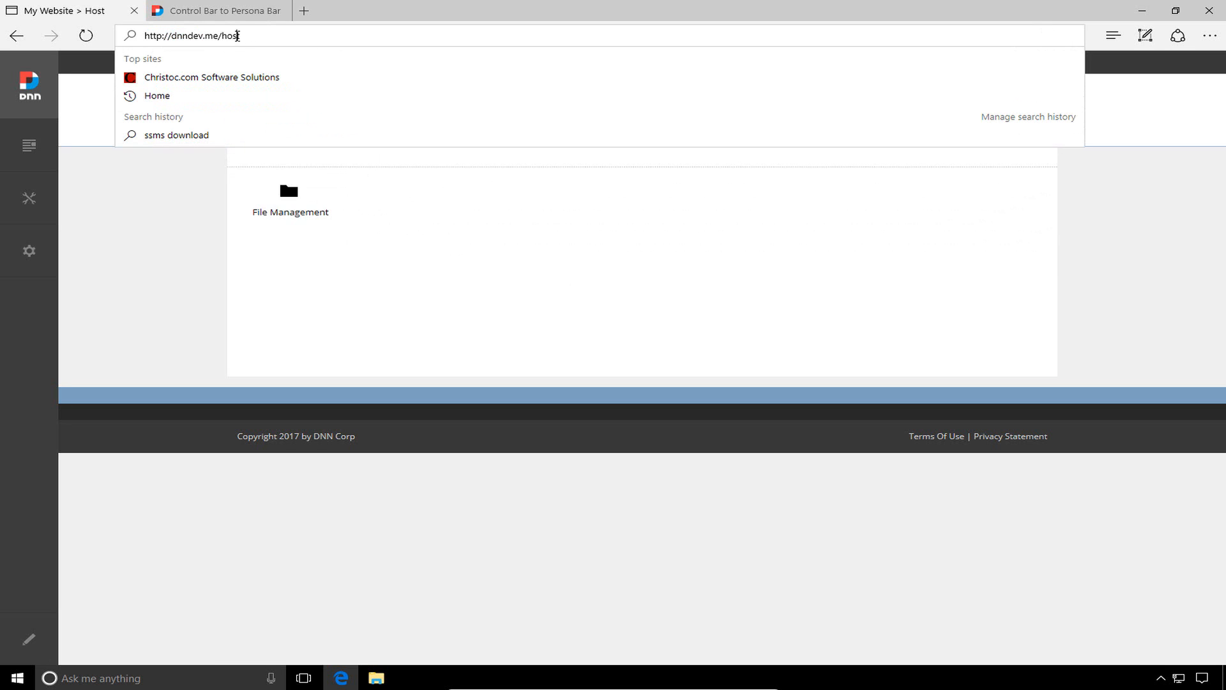
{"action": "double_click", "coordinate": [237, 35]}
{"action": "left_click", "coordinate": [709, 300]}
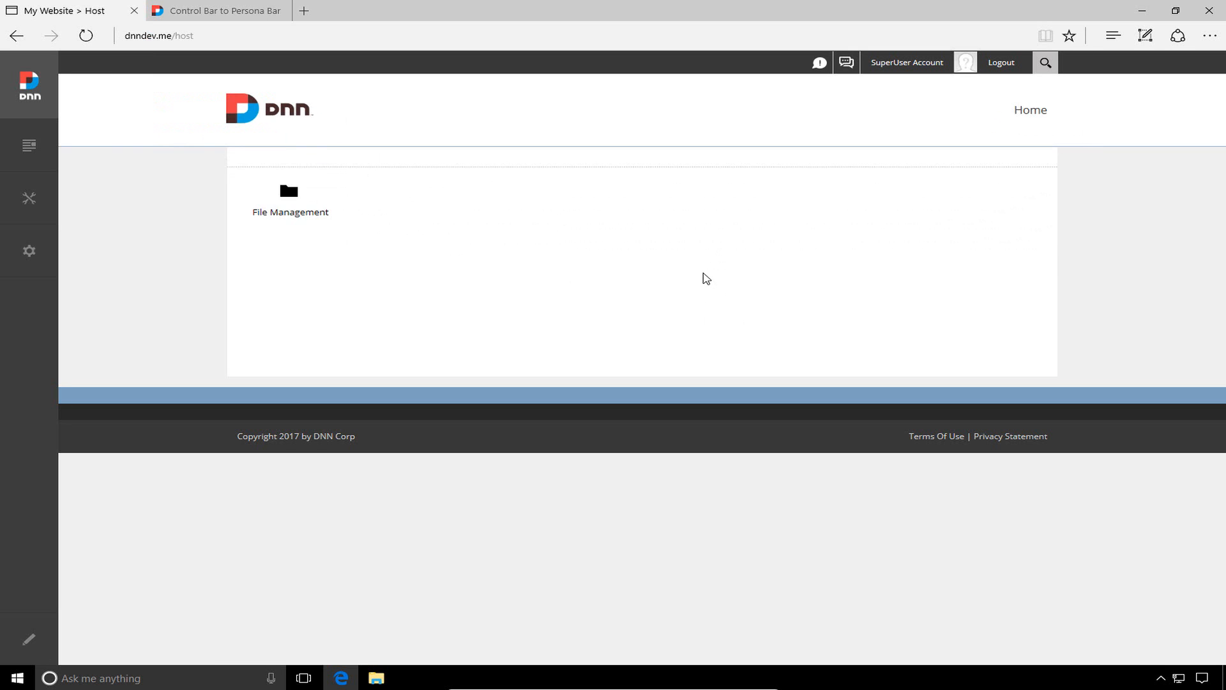
{"action": "mouse_move", "coordinate": [11, 255]}
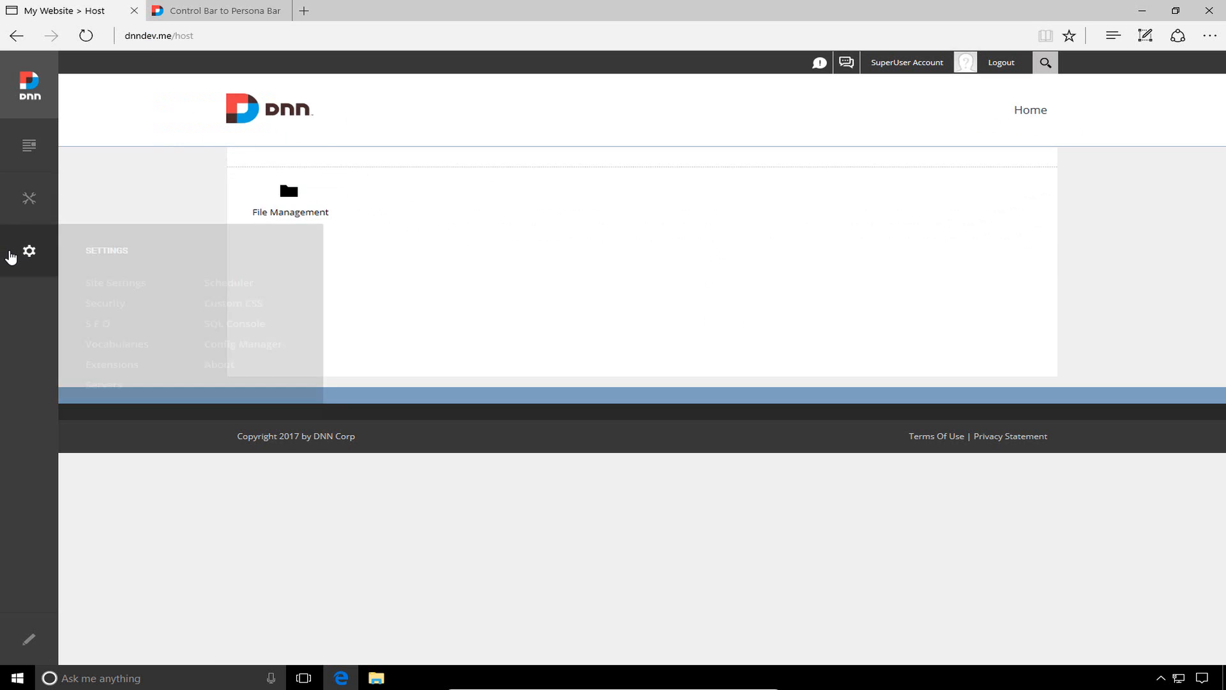